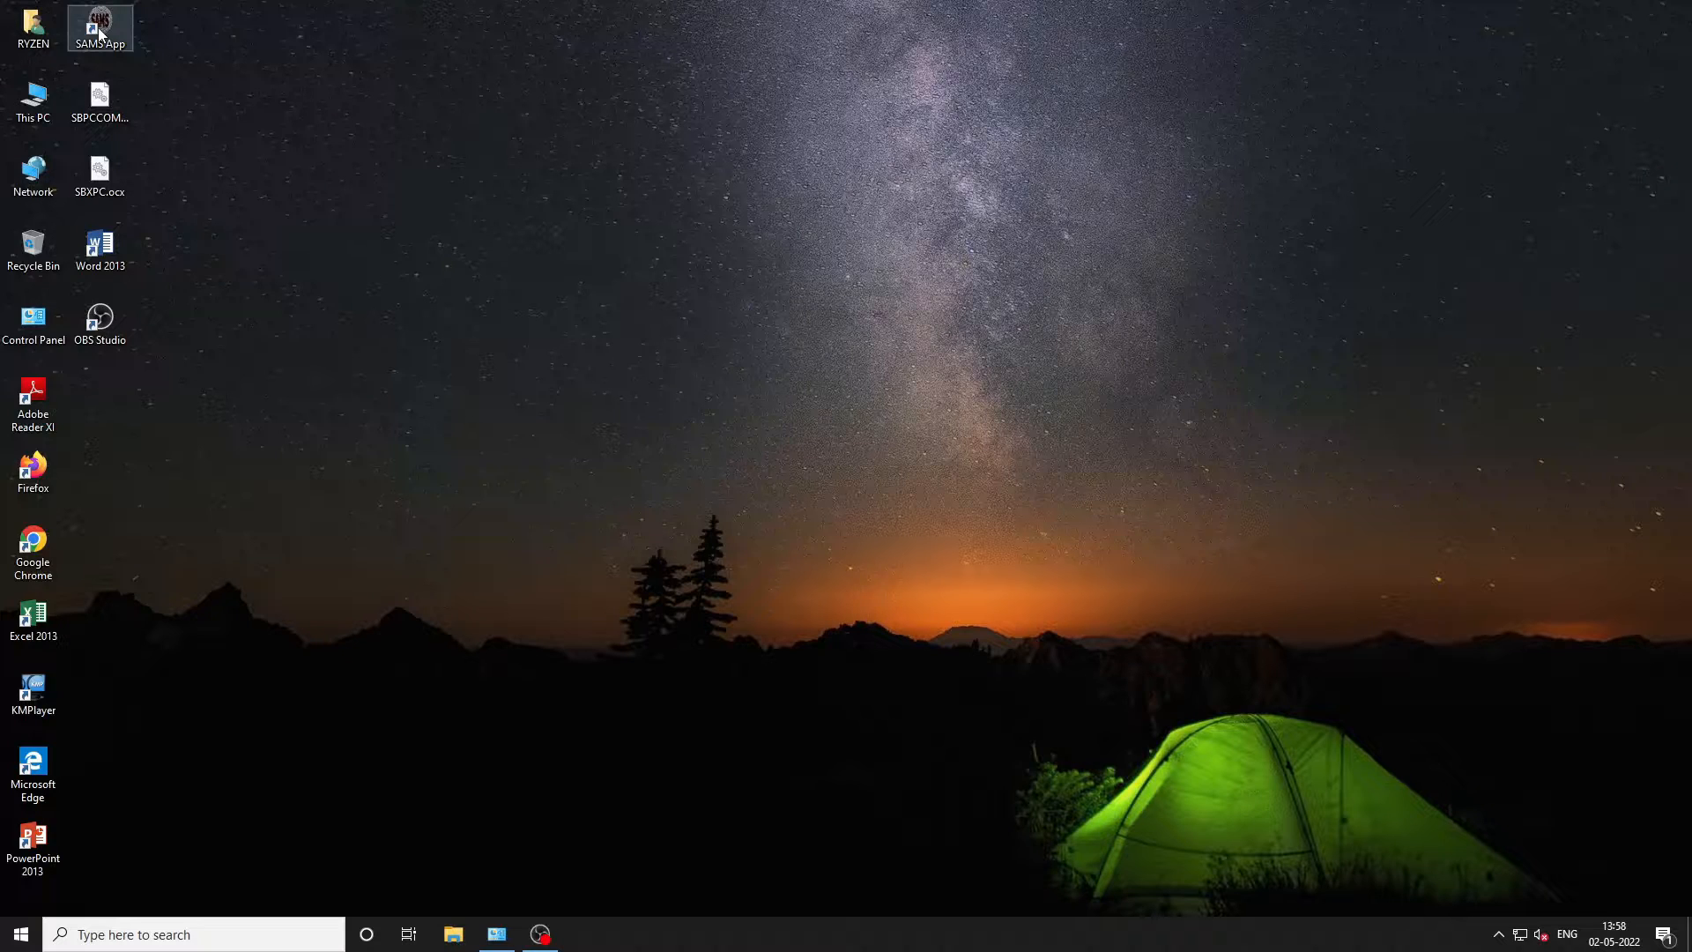
- Run SAMS App as administrator and log in with the admin username and its password
{"action": "right_click", "coordinate": [100, 35]}
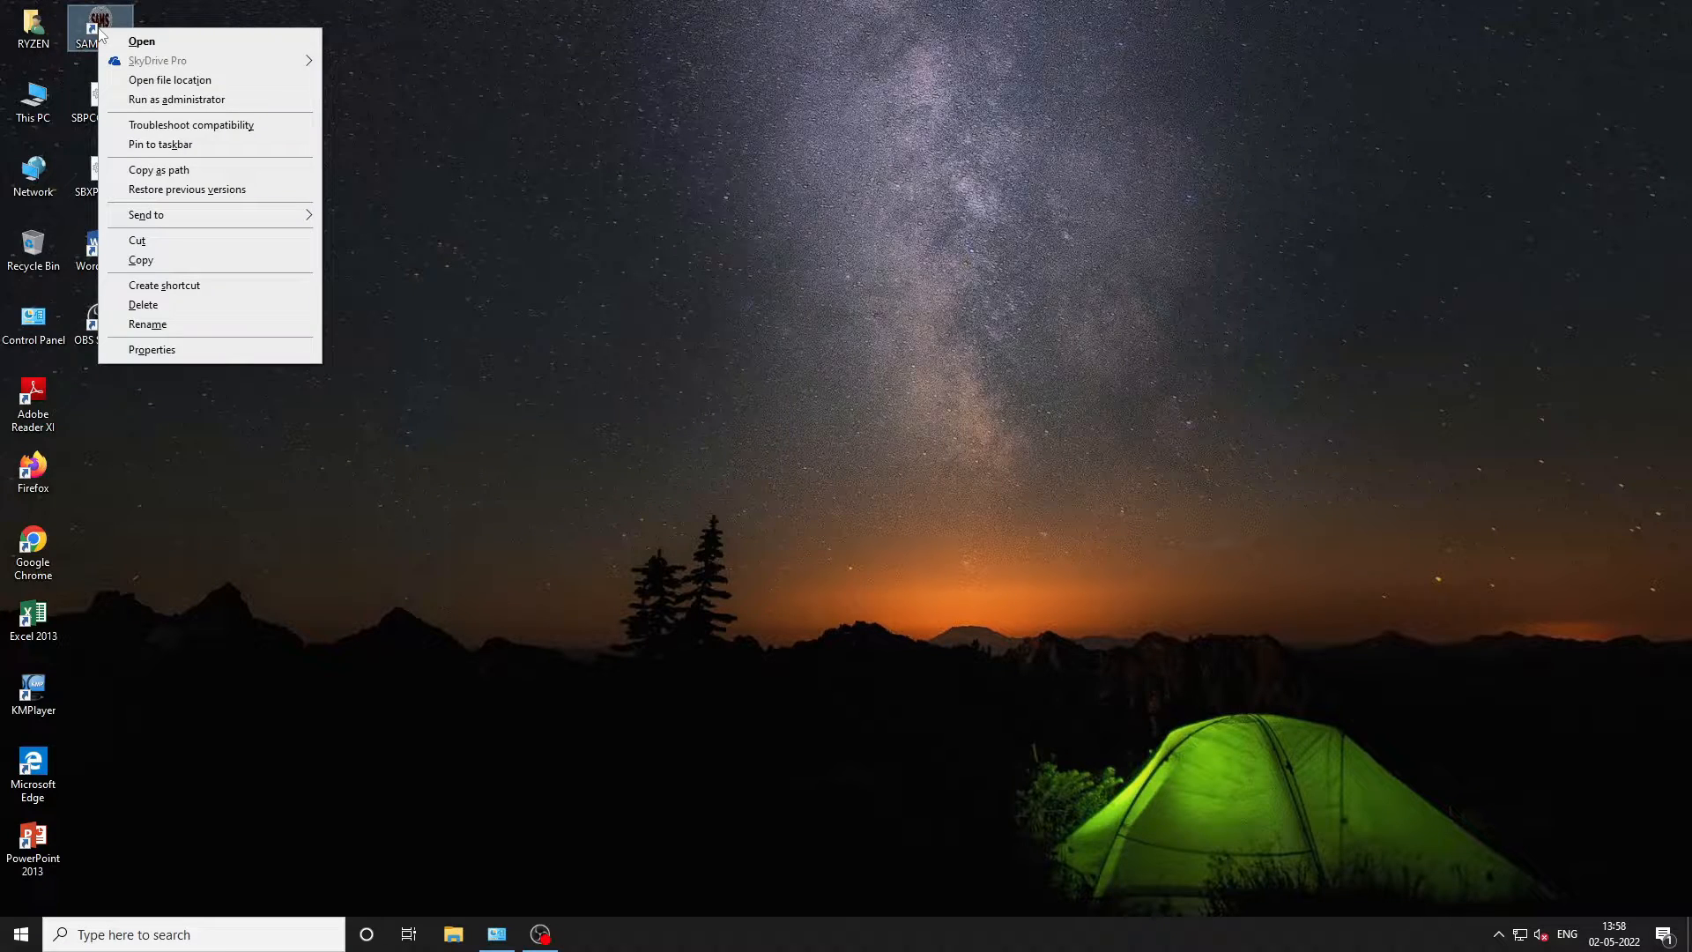
{"action": "left_click", "coordinate": [154, 103]}
{"action": "type", "text": "admin"}
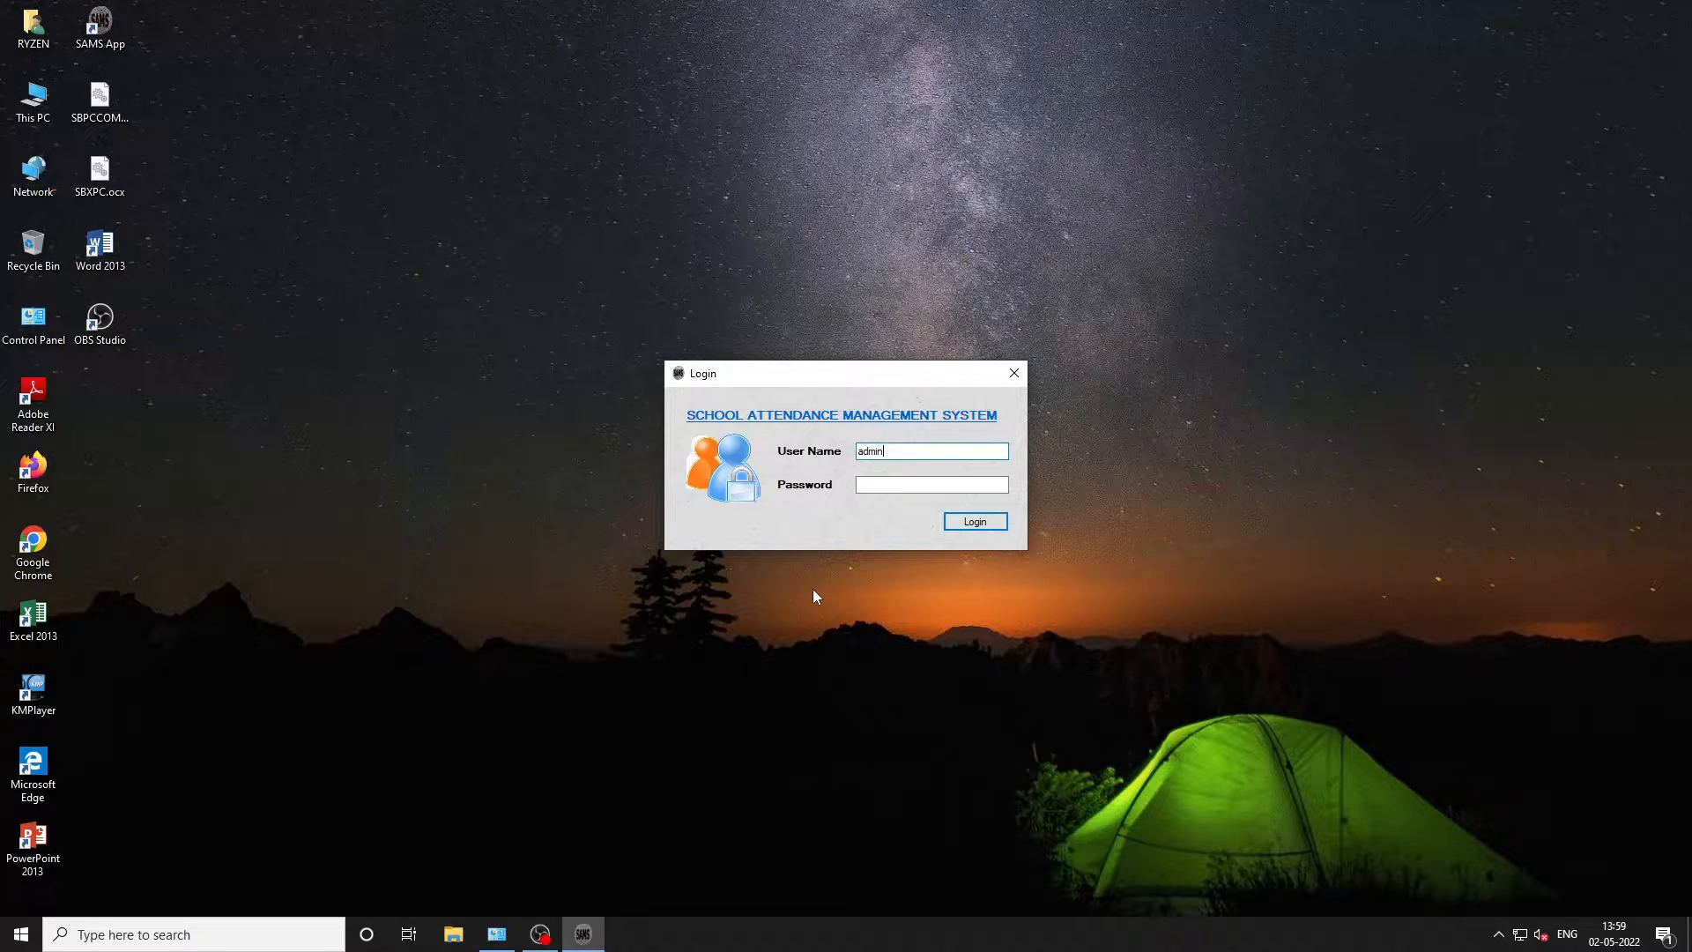
{"action": "key", "text": "Tab"}
{"action": "type", "text": "****"}
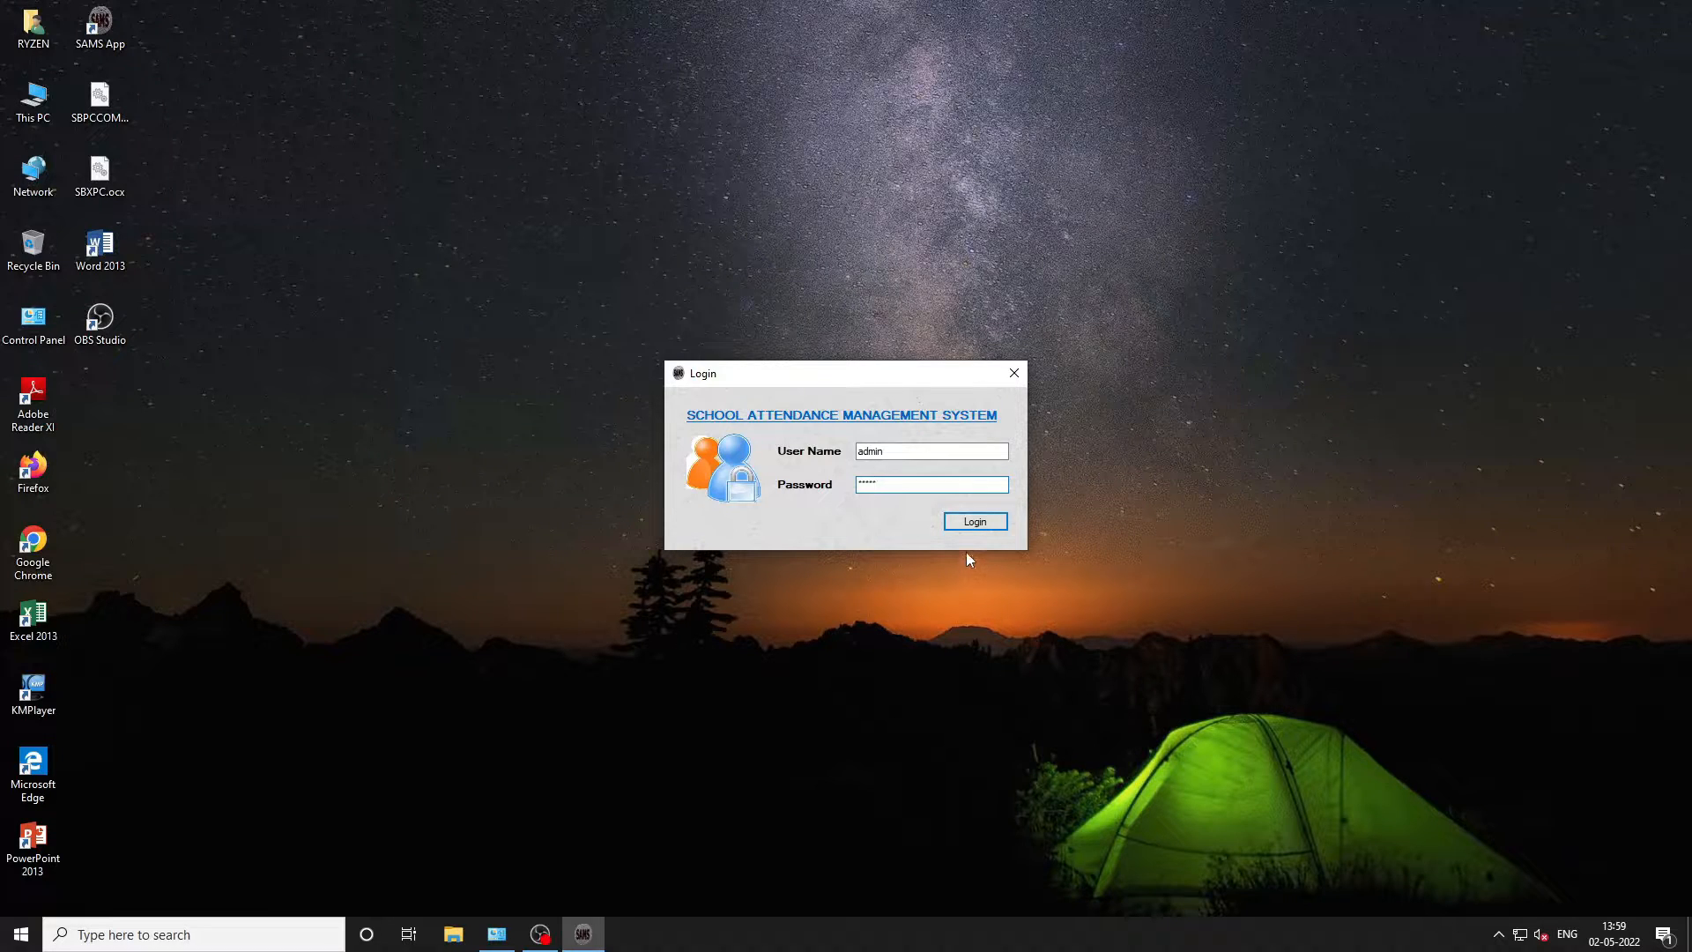
{"action": "left_click", "coordinate": [976, 521]}
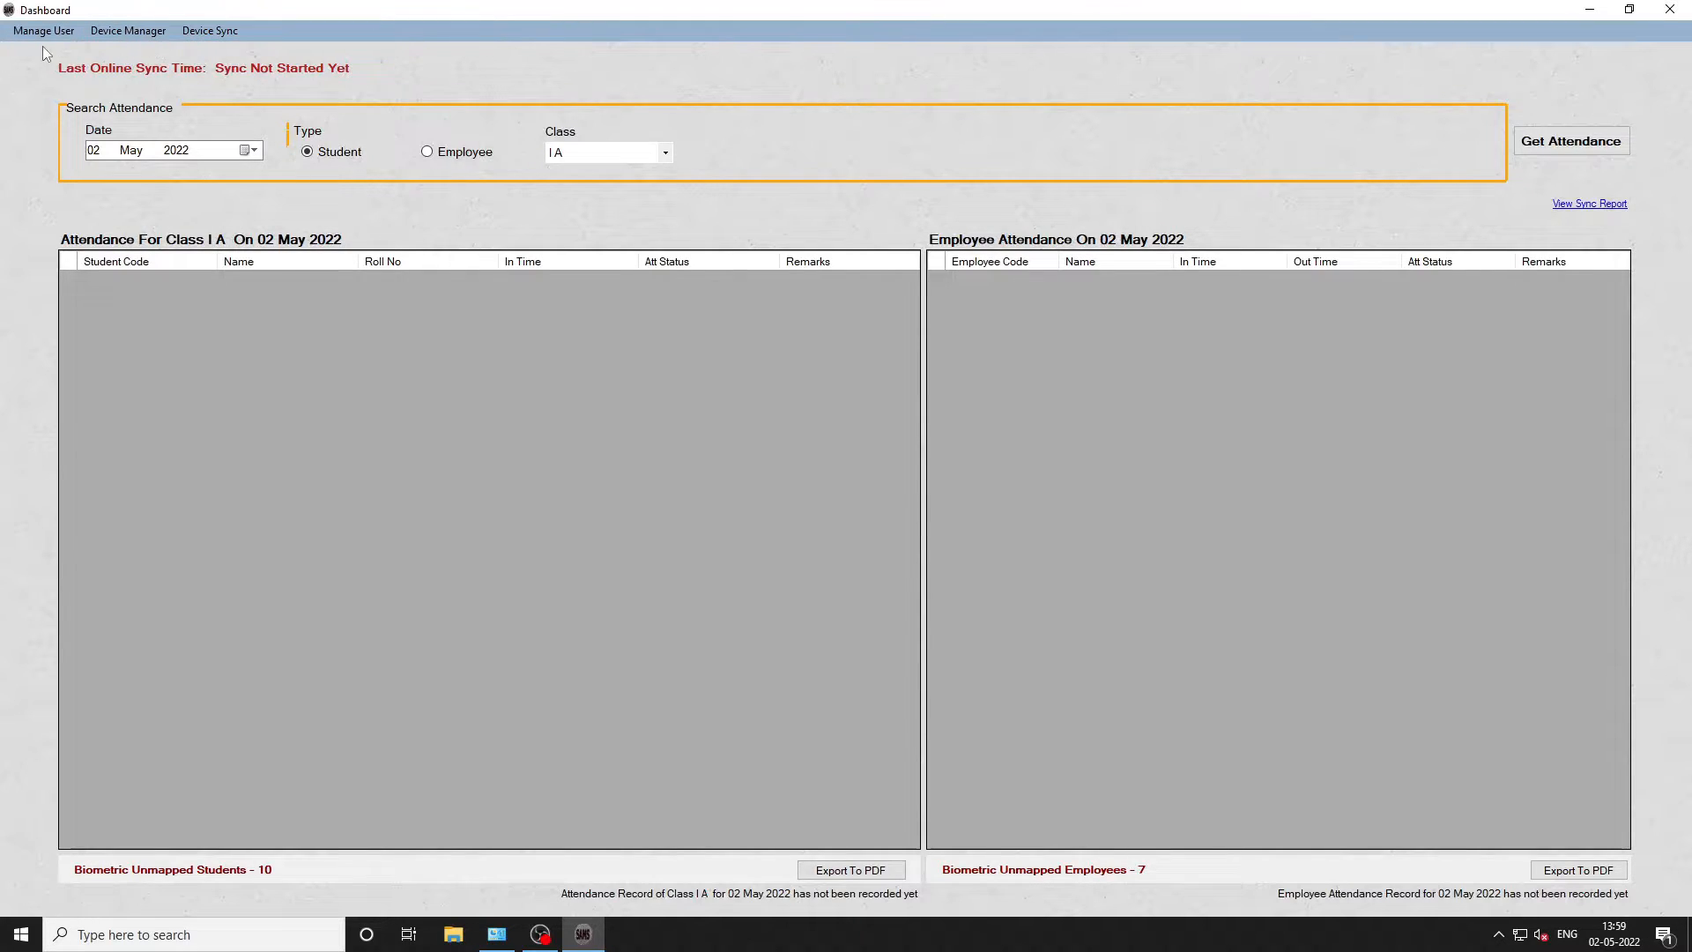
- Review the two existing accounts in Manage User, then bring up the Device Manager menu
{"action": "left_click", "coordinate": [21, 31]}
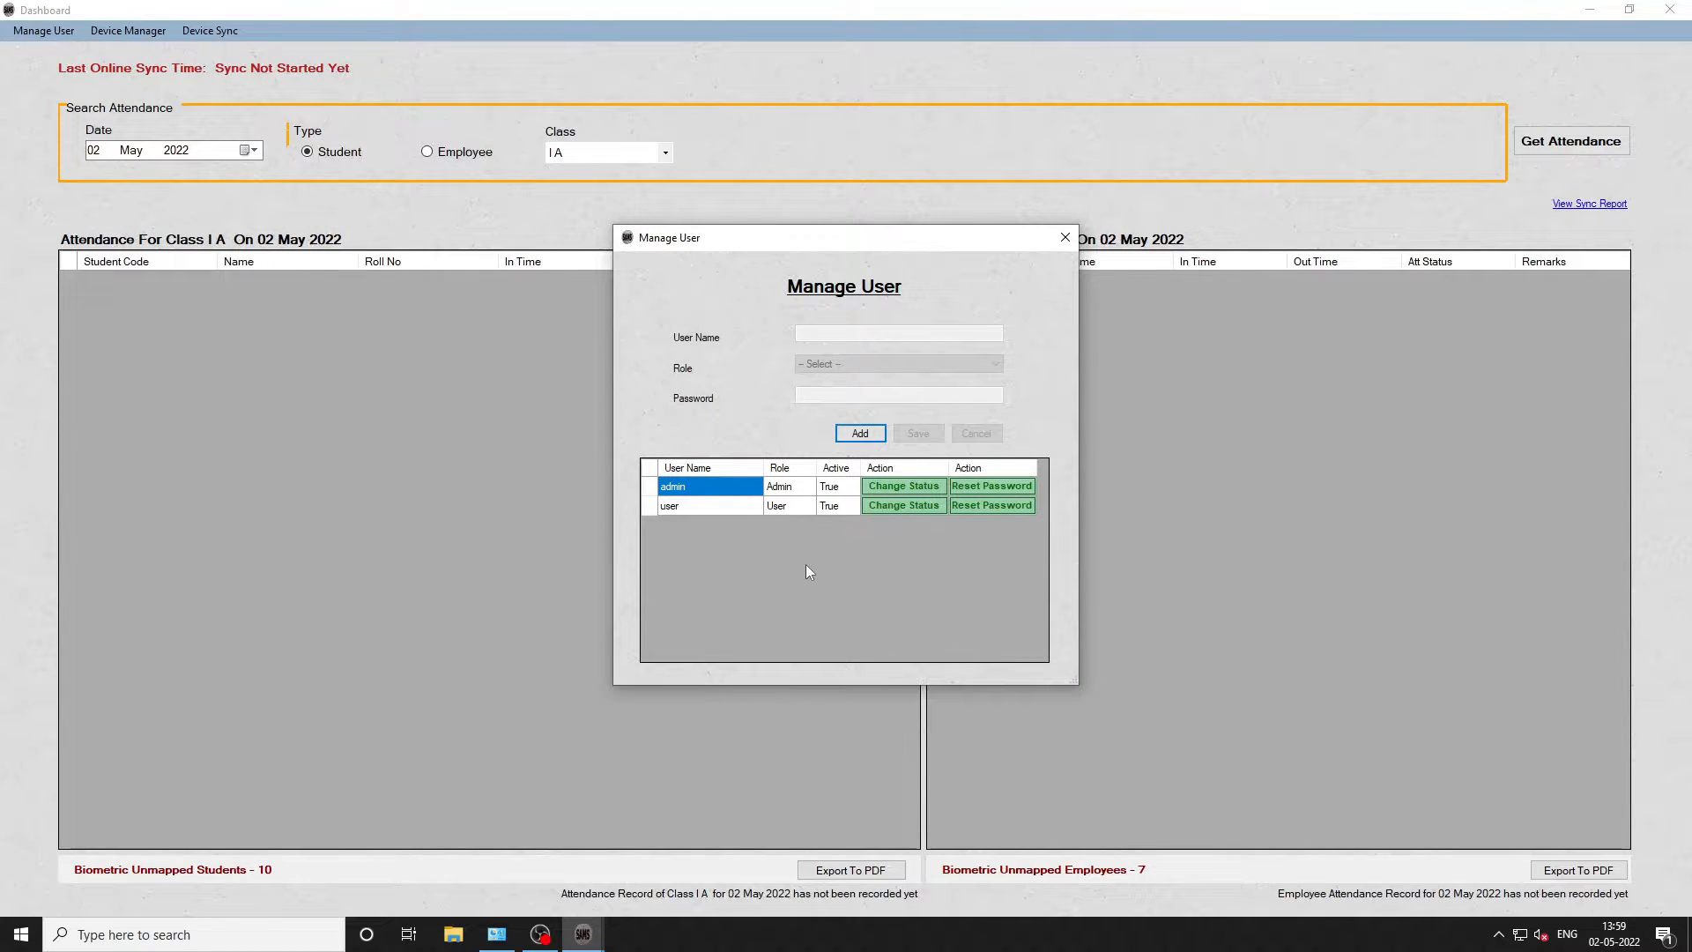
{"action": "left_click", "coordinate": [1066, 238]}
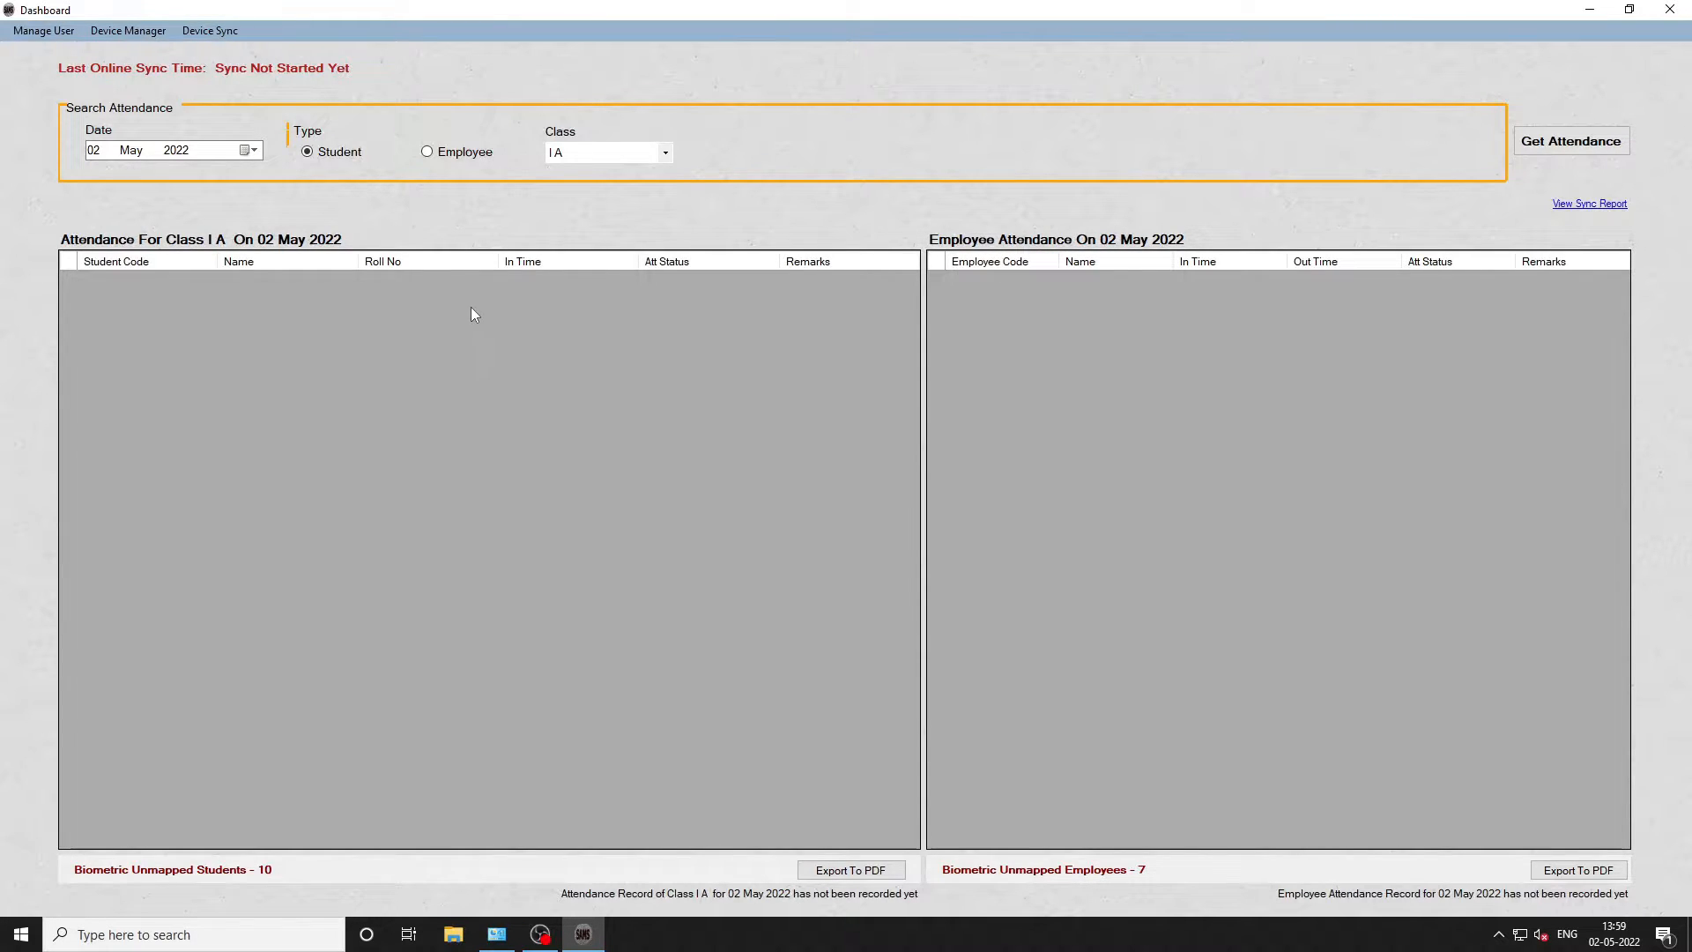
{"action": "left_click", "coordinate": [139, 31]}
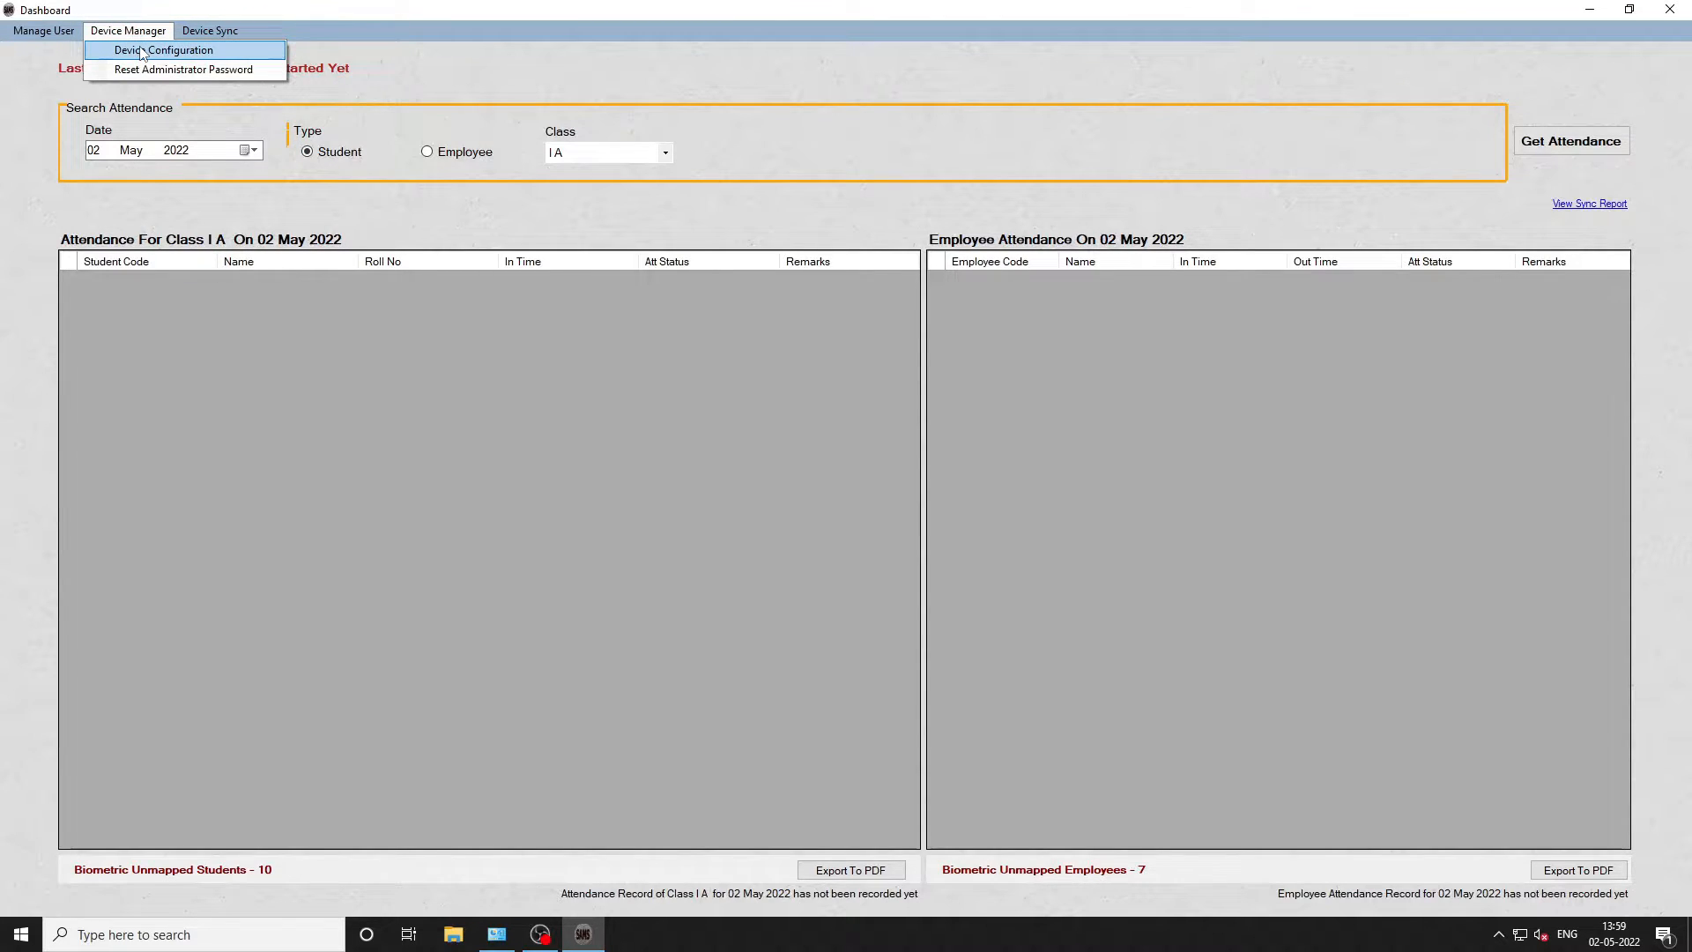
- Open Device Configuration, centre its window, and start a blank new-device entry
{"action": "left_click", "coordinate": [141, 51]}
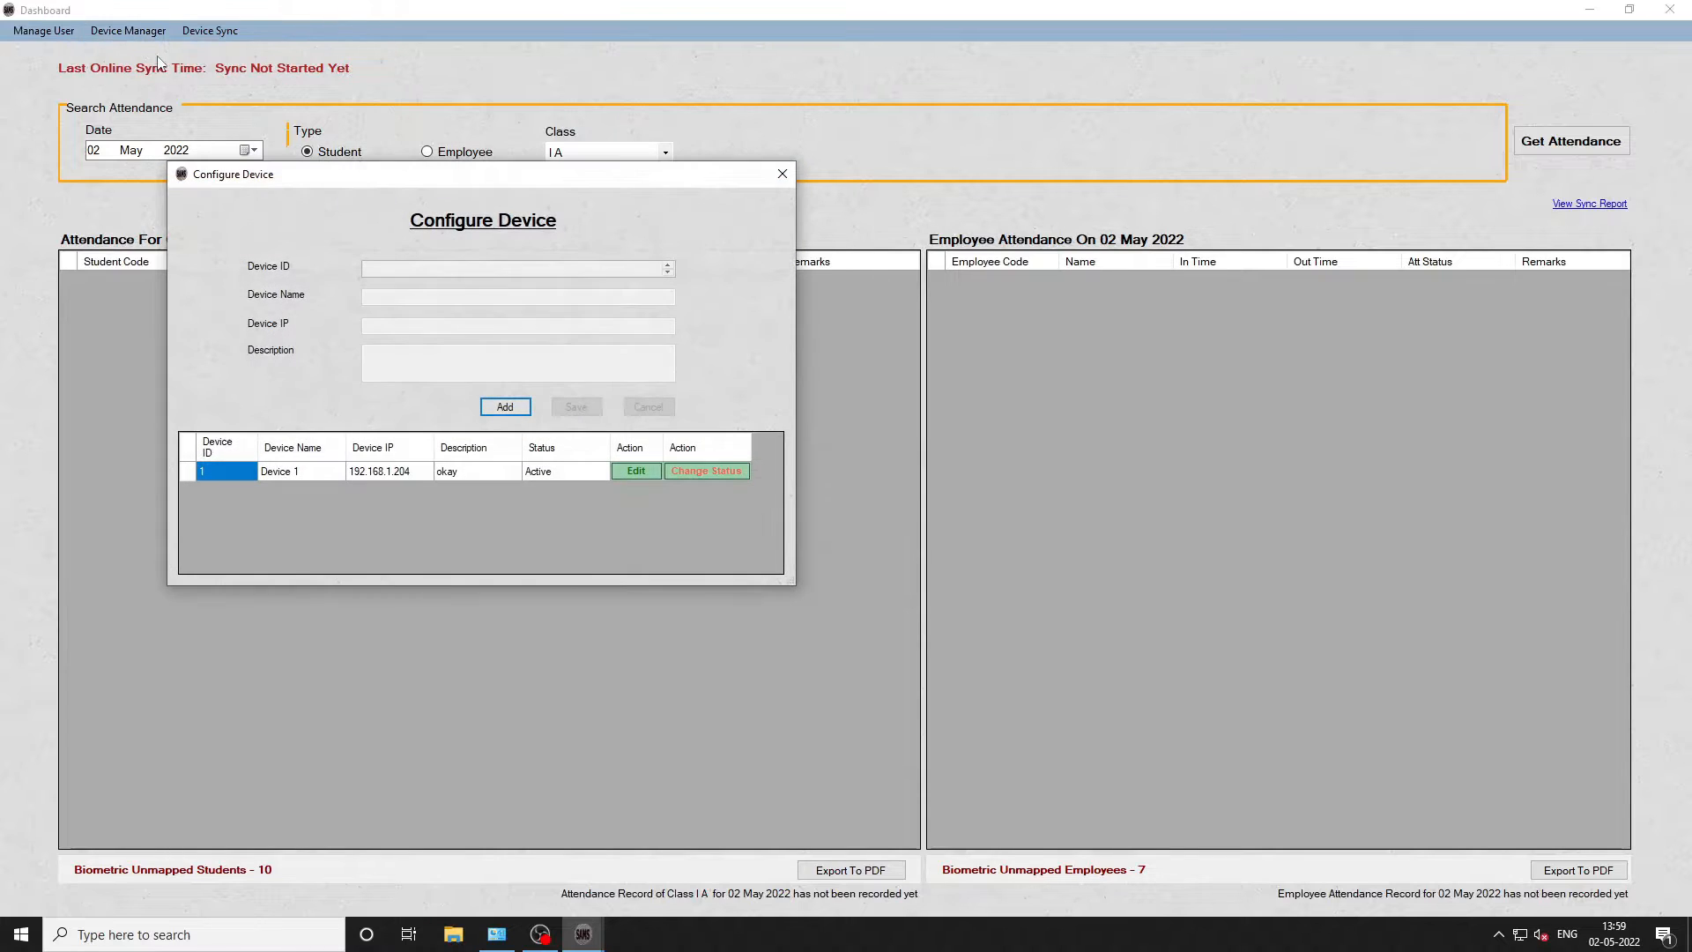
{"action": "left_click_drag", "start_coordinate": [361, 179], "coordinate": [759, 284]}
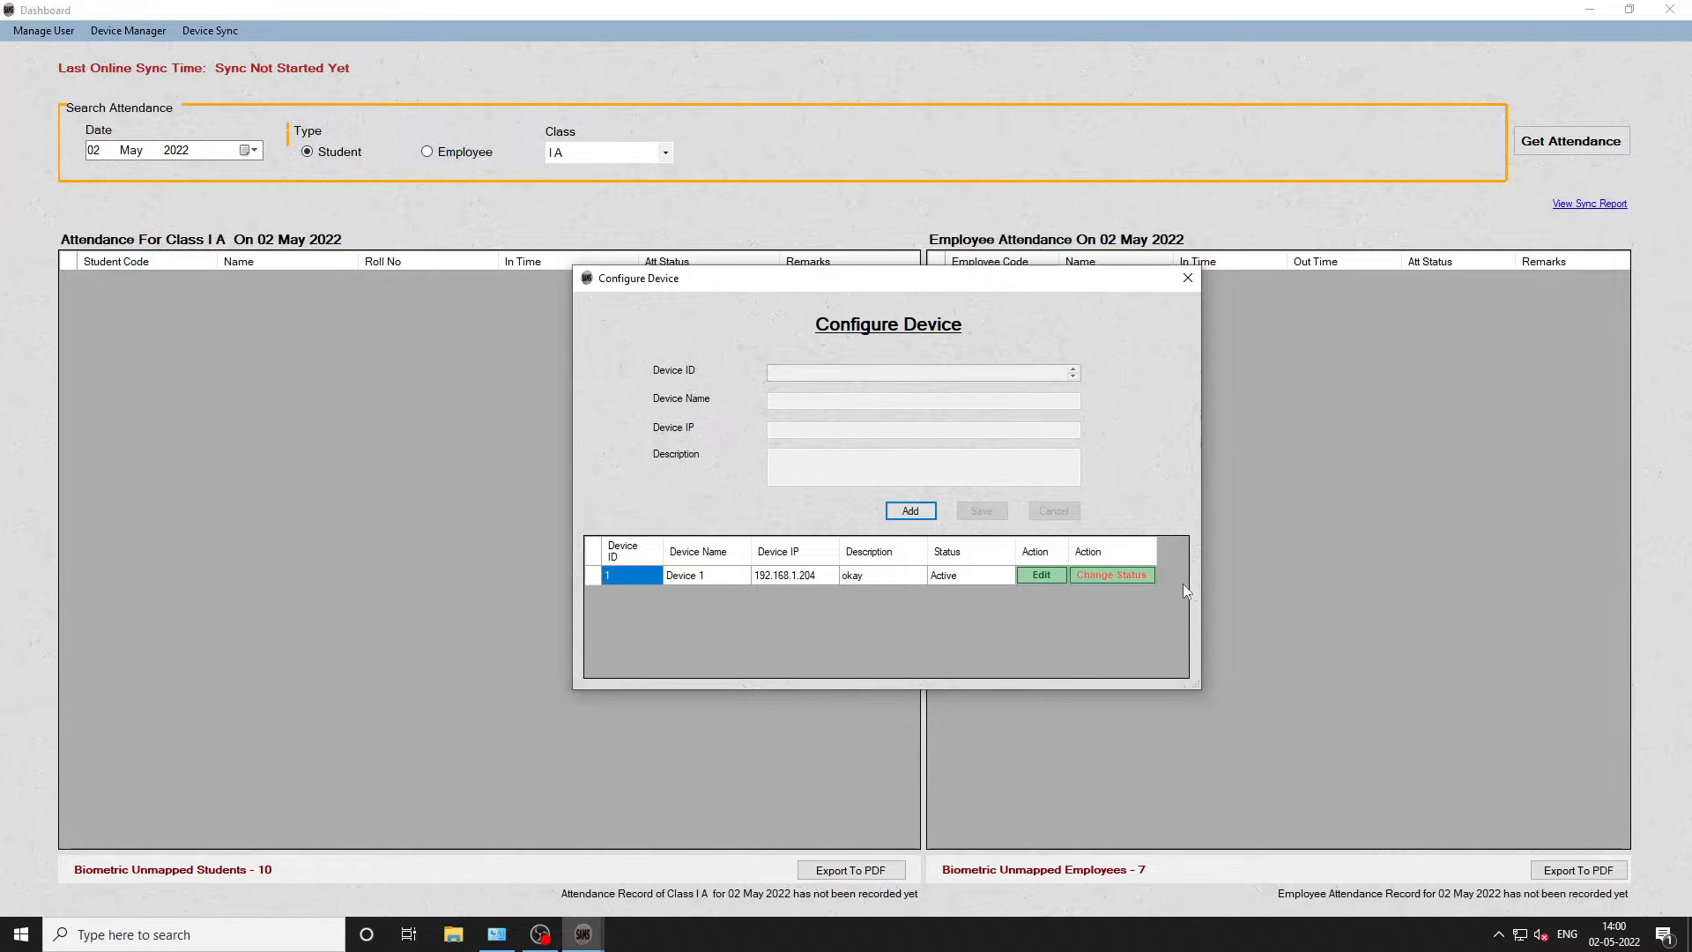
{"action": "left_click", "coordinate": [908, 511]}
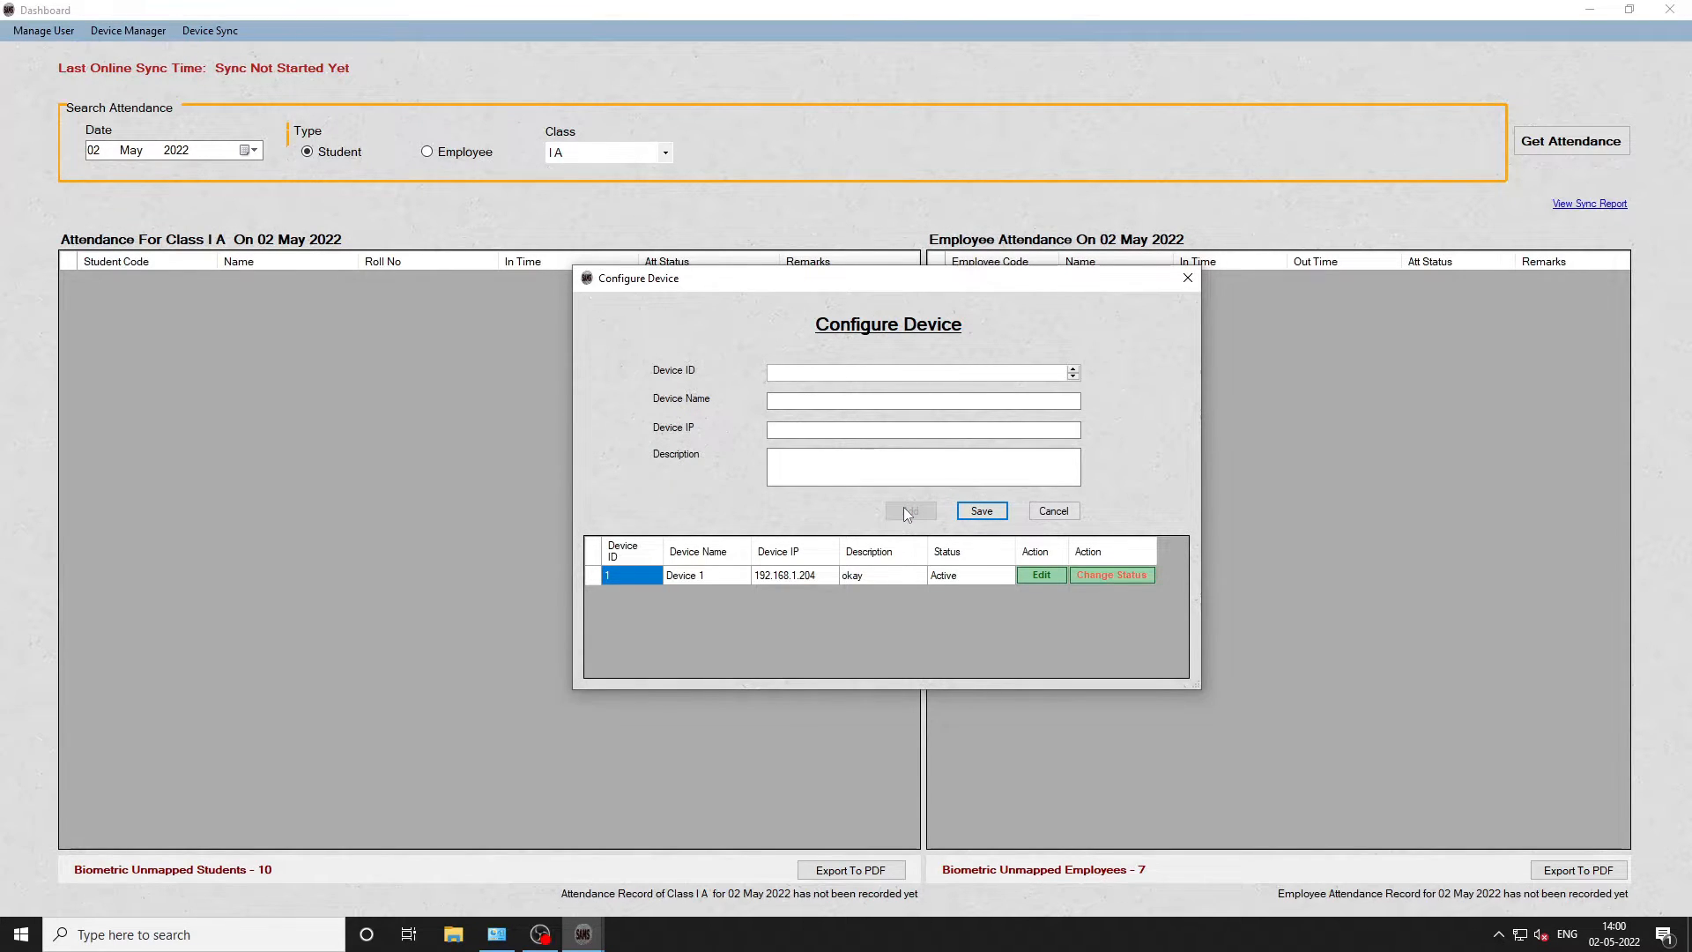
- Enter Device 2, IP 192.168.1.205 and description 'for school hall' in the new-device form and save
{"action": "left_click", "coordinate": [1073, 368]}
{"action": "left_click", "coordinate": [1073, 376]}
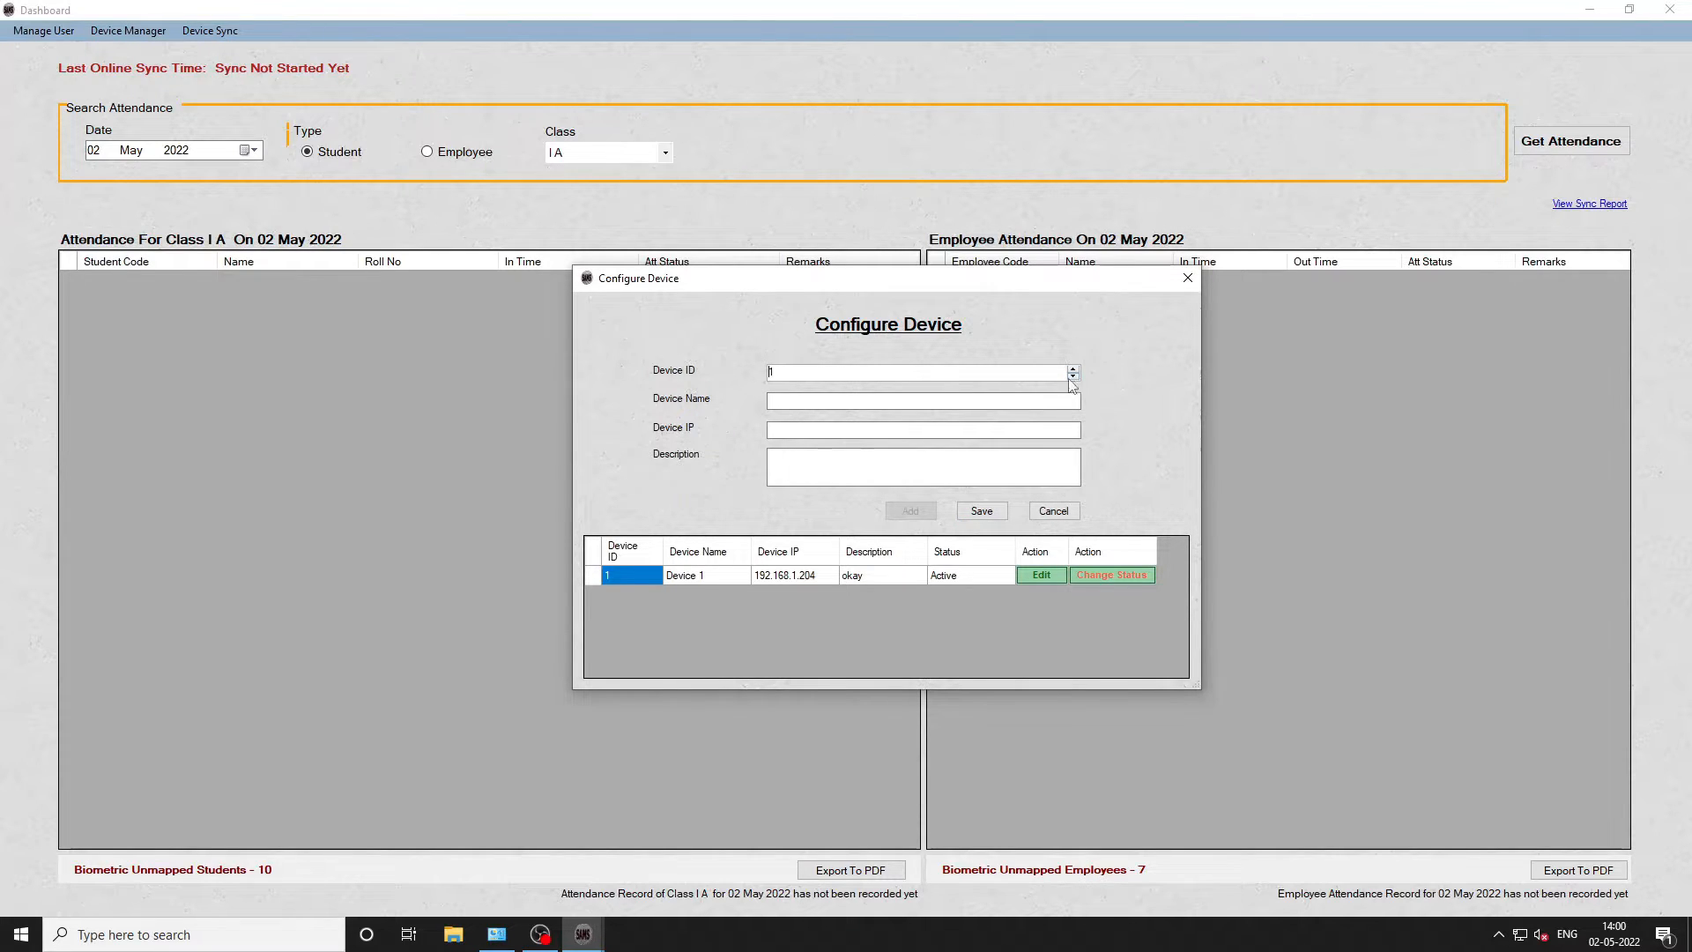
{"action": "left_click", "coordinate": [1018, 400]}
{"action": "type", "text": "Device 2"}
{"action": "left_click", "coordinate": [970, 429]}
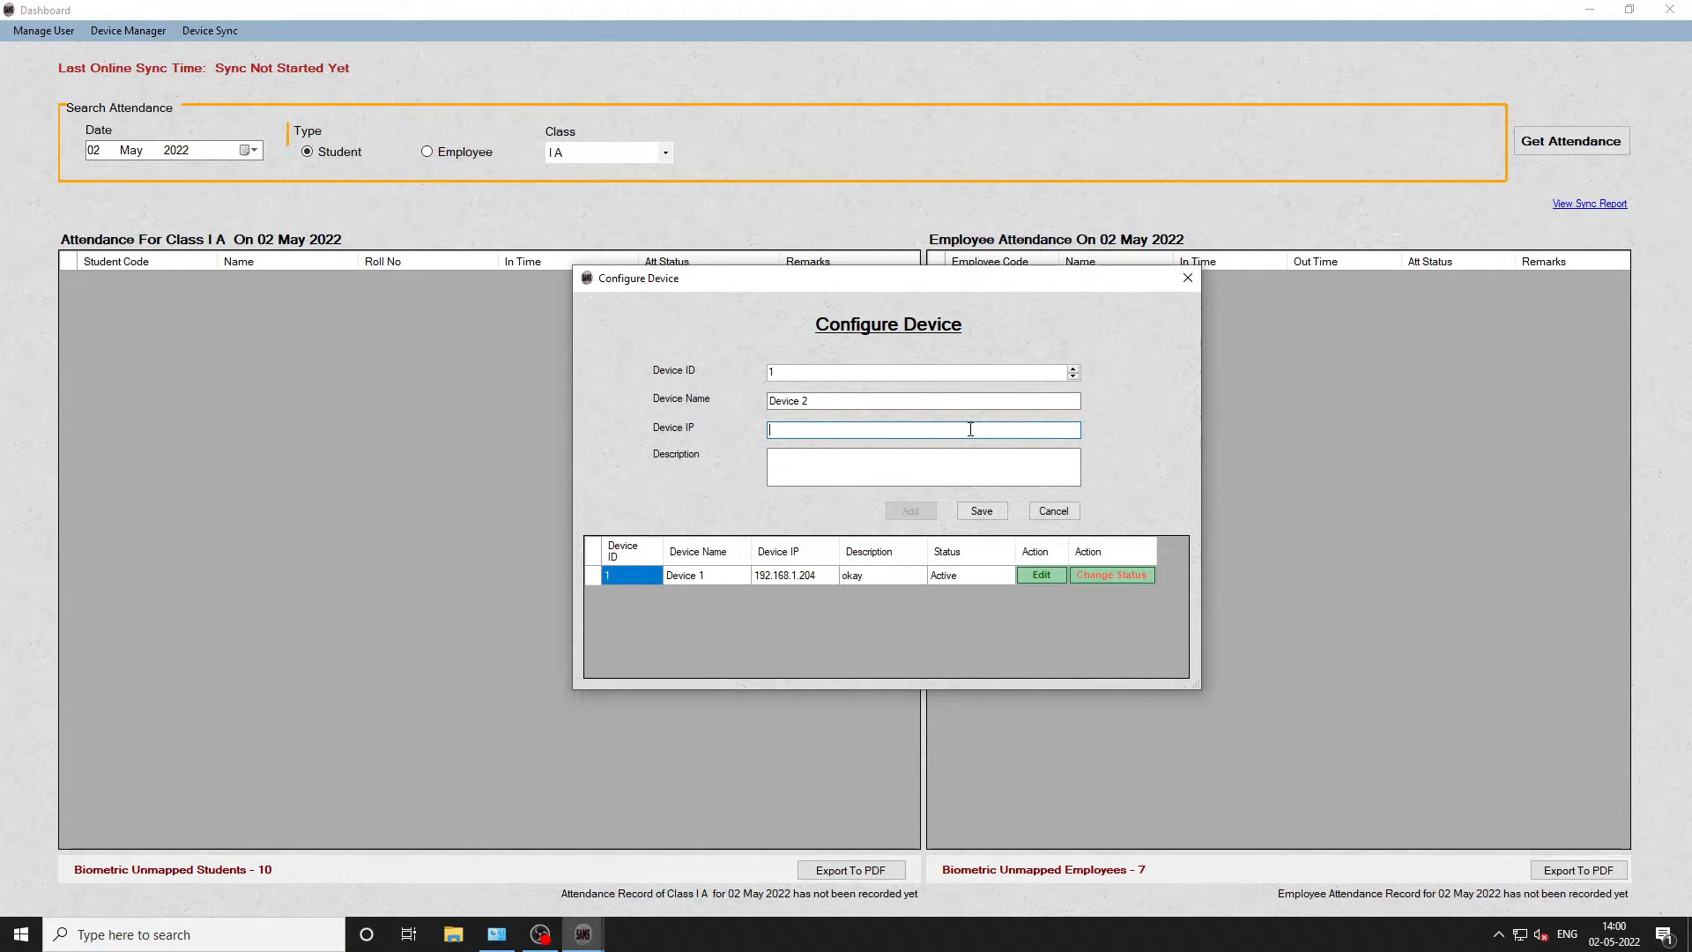
{"action": "type", "text": "192.168.1.205"}
{"action": "left_click", "coordinate": [942, 458]}
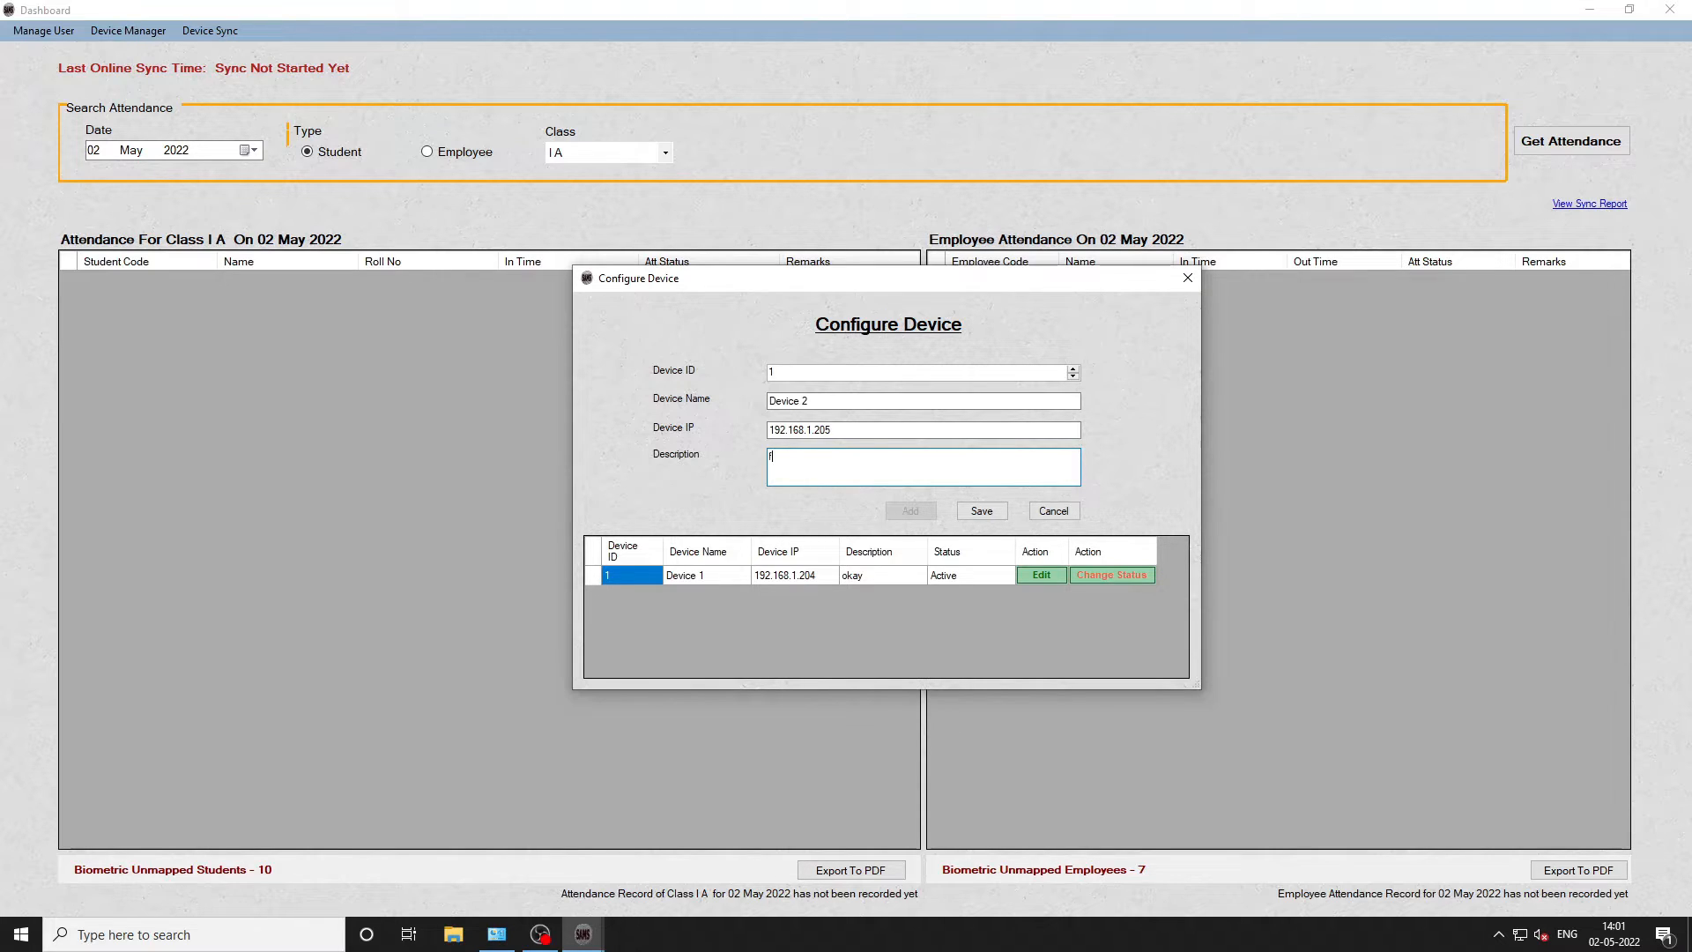
{"action": "type", "text": "ool hall"}
{"action": "left_click", "coordinate": [982, 511]}
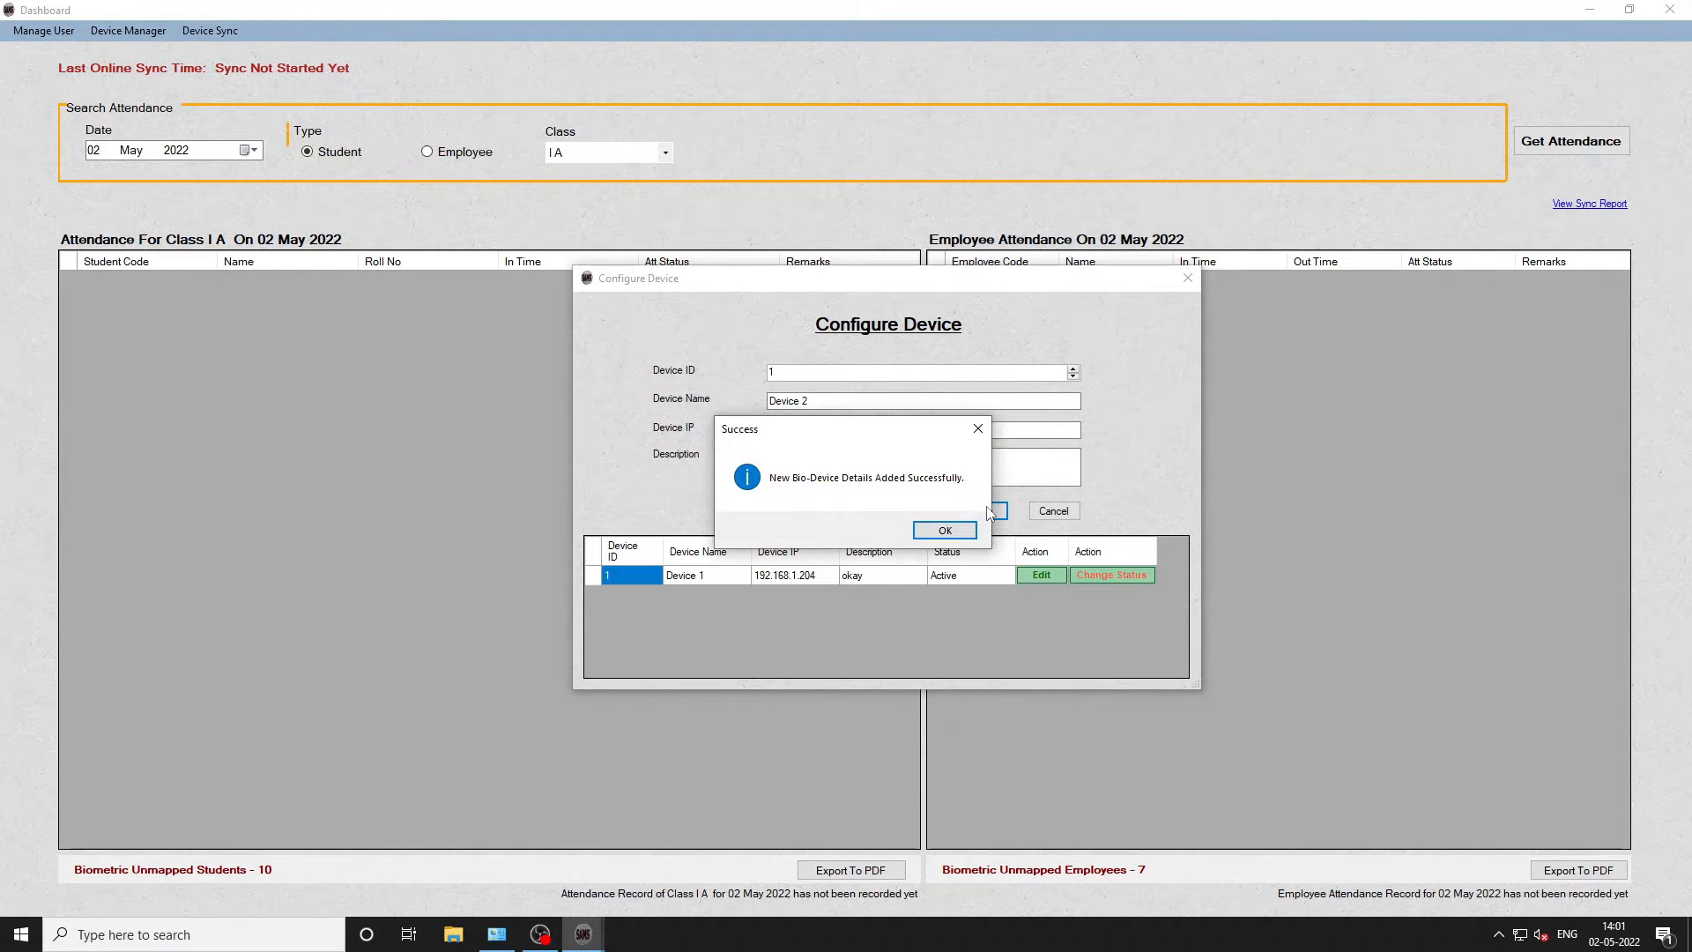
- Edit Device 2, appending '/mess' so its description reads 'for school hall/mess', and save
{"action": "left_click", "coordinate": [945, 530]}
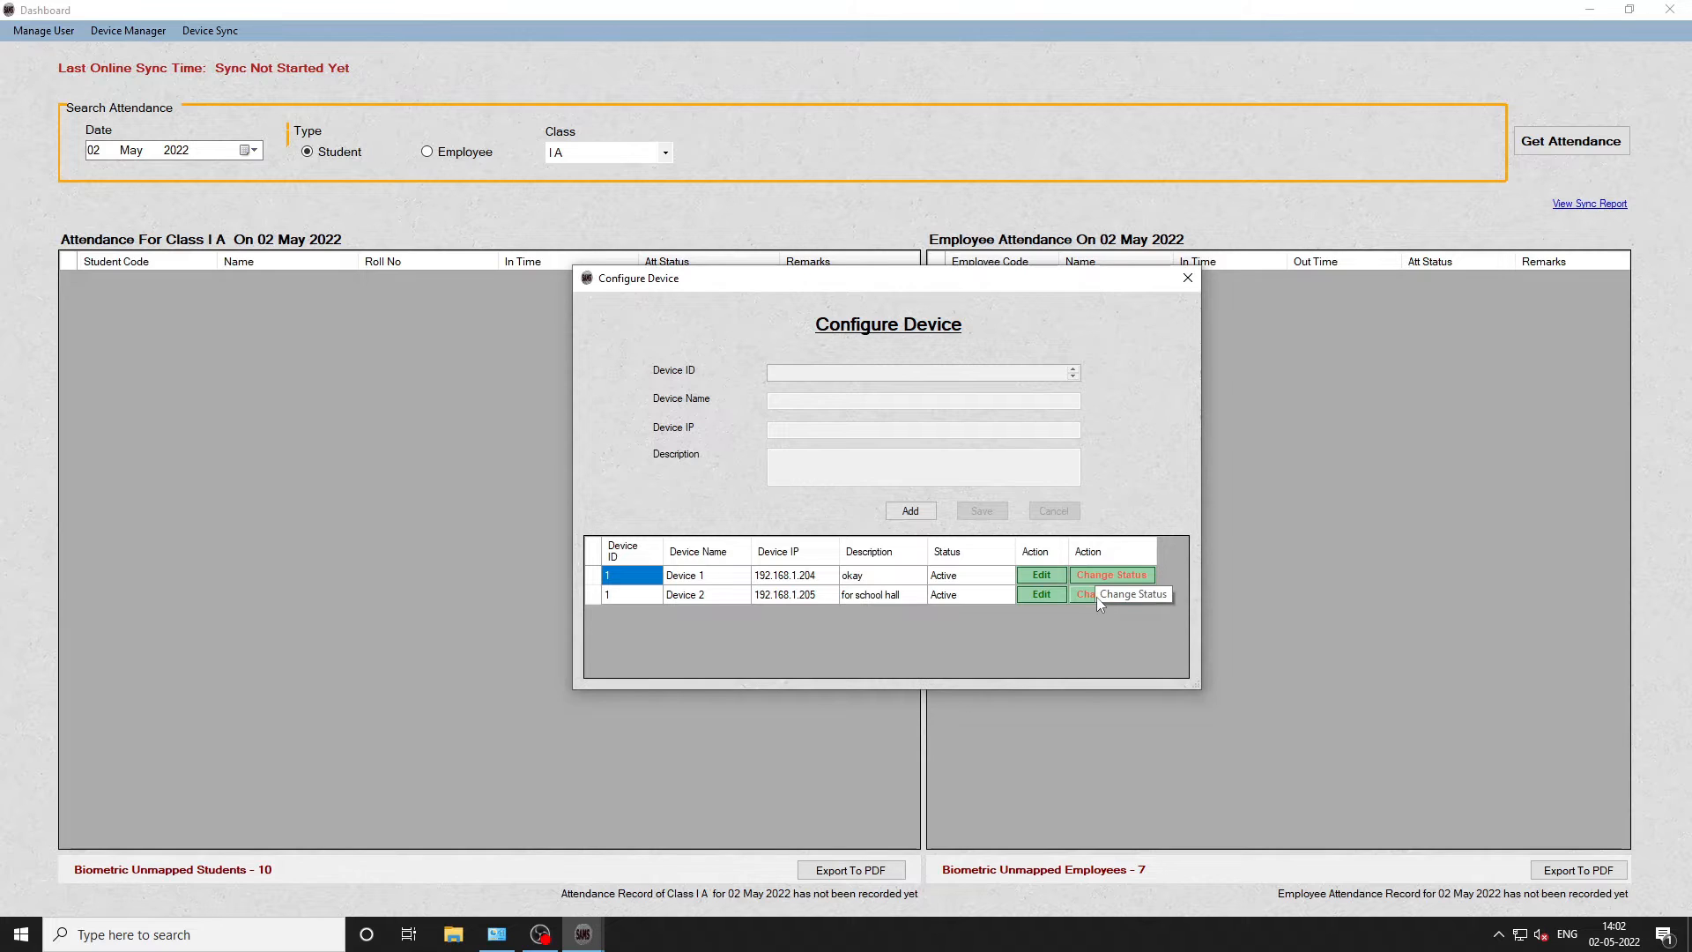
{"action": "left_click", "coordinate": [1050, 595]}
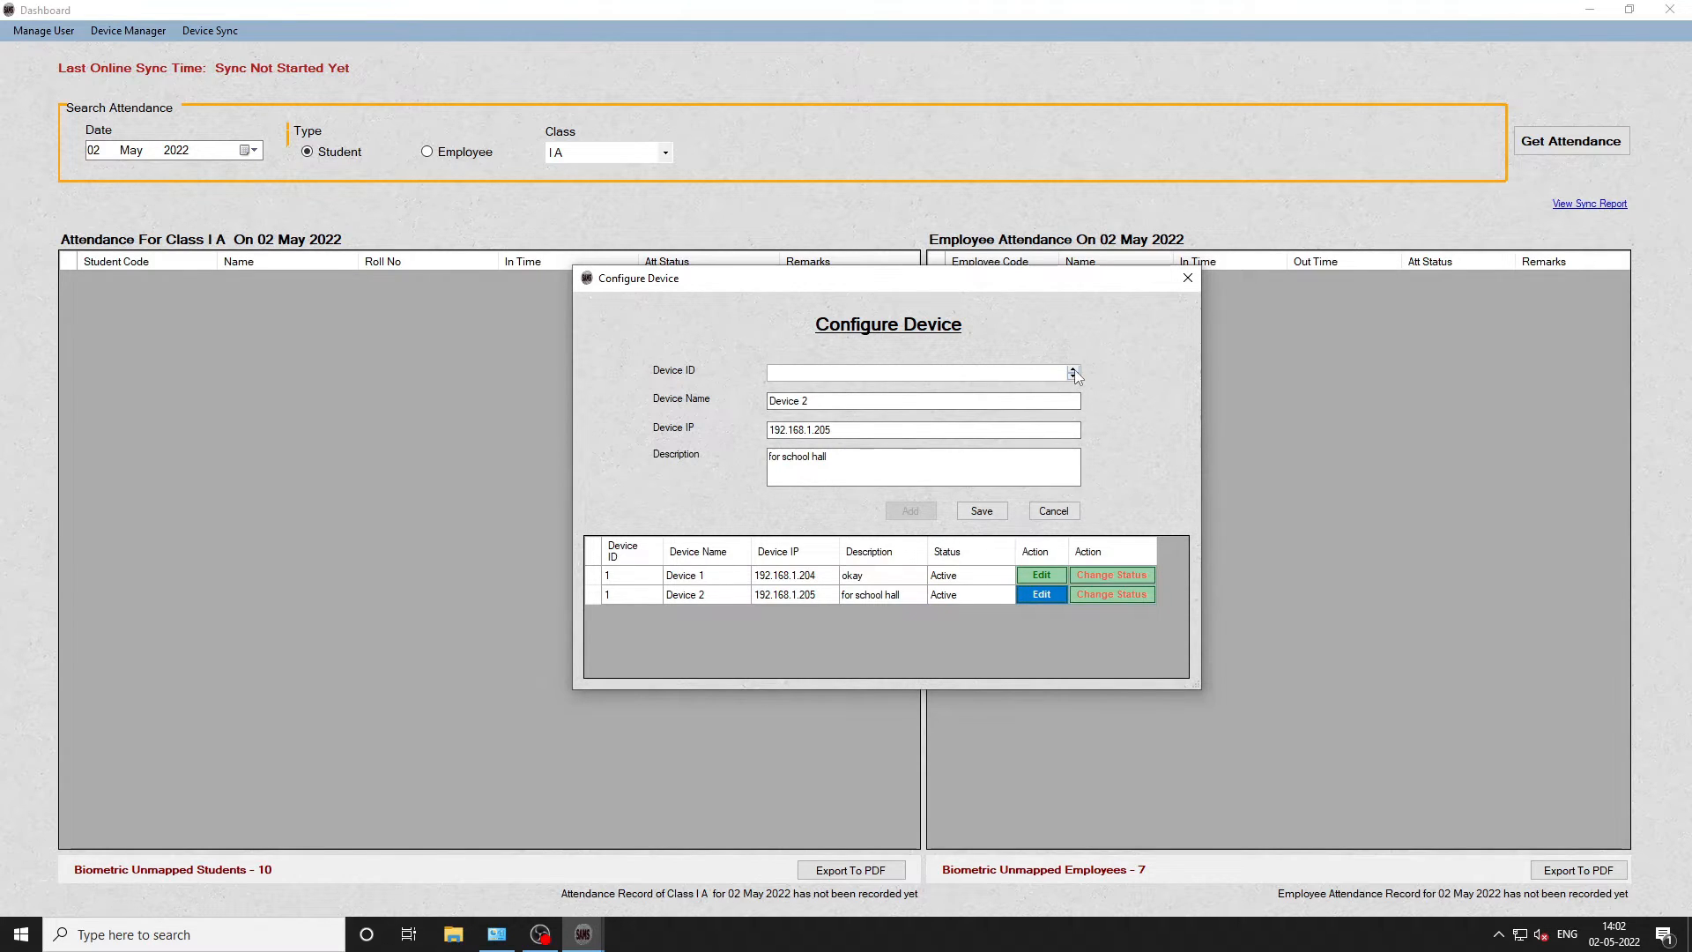
{"action": "left_click", "coordinate": [1073, 376]}
{"action": "left_click", "coordinate": [946, 399]}
{"action": "type", "text": "3"}
{"action": "key", "text": "Tab"}
{"action": "key", "text": "Tab"}
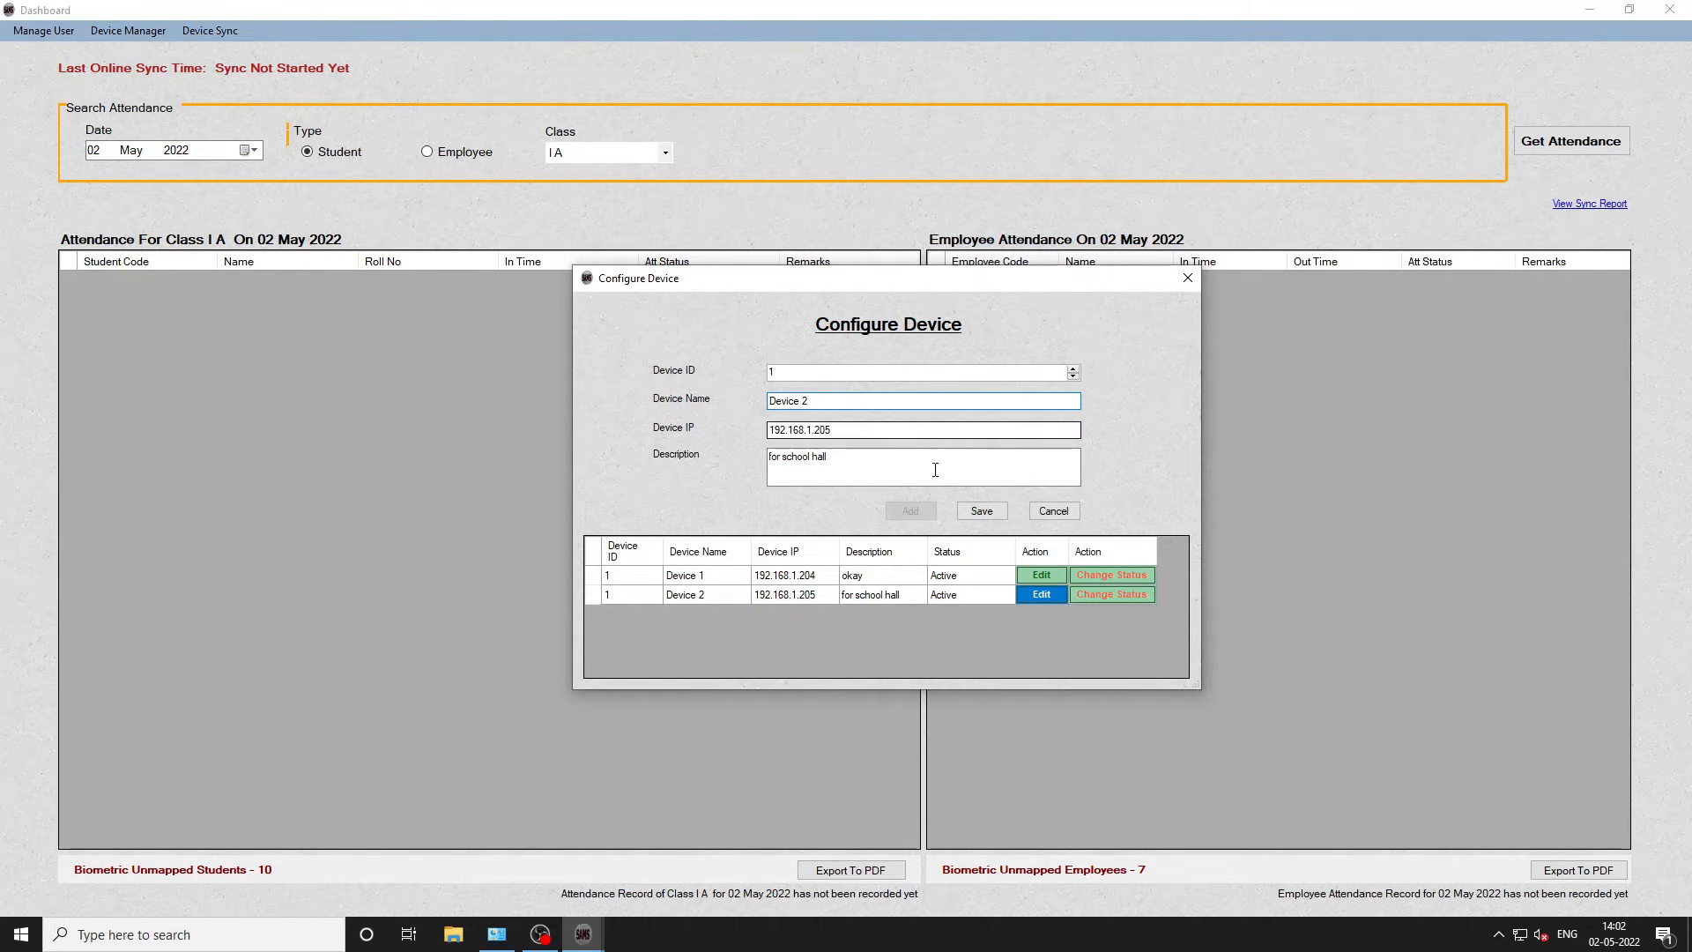
{"action": "type", "text": "/me"}
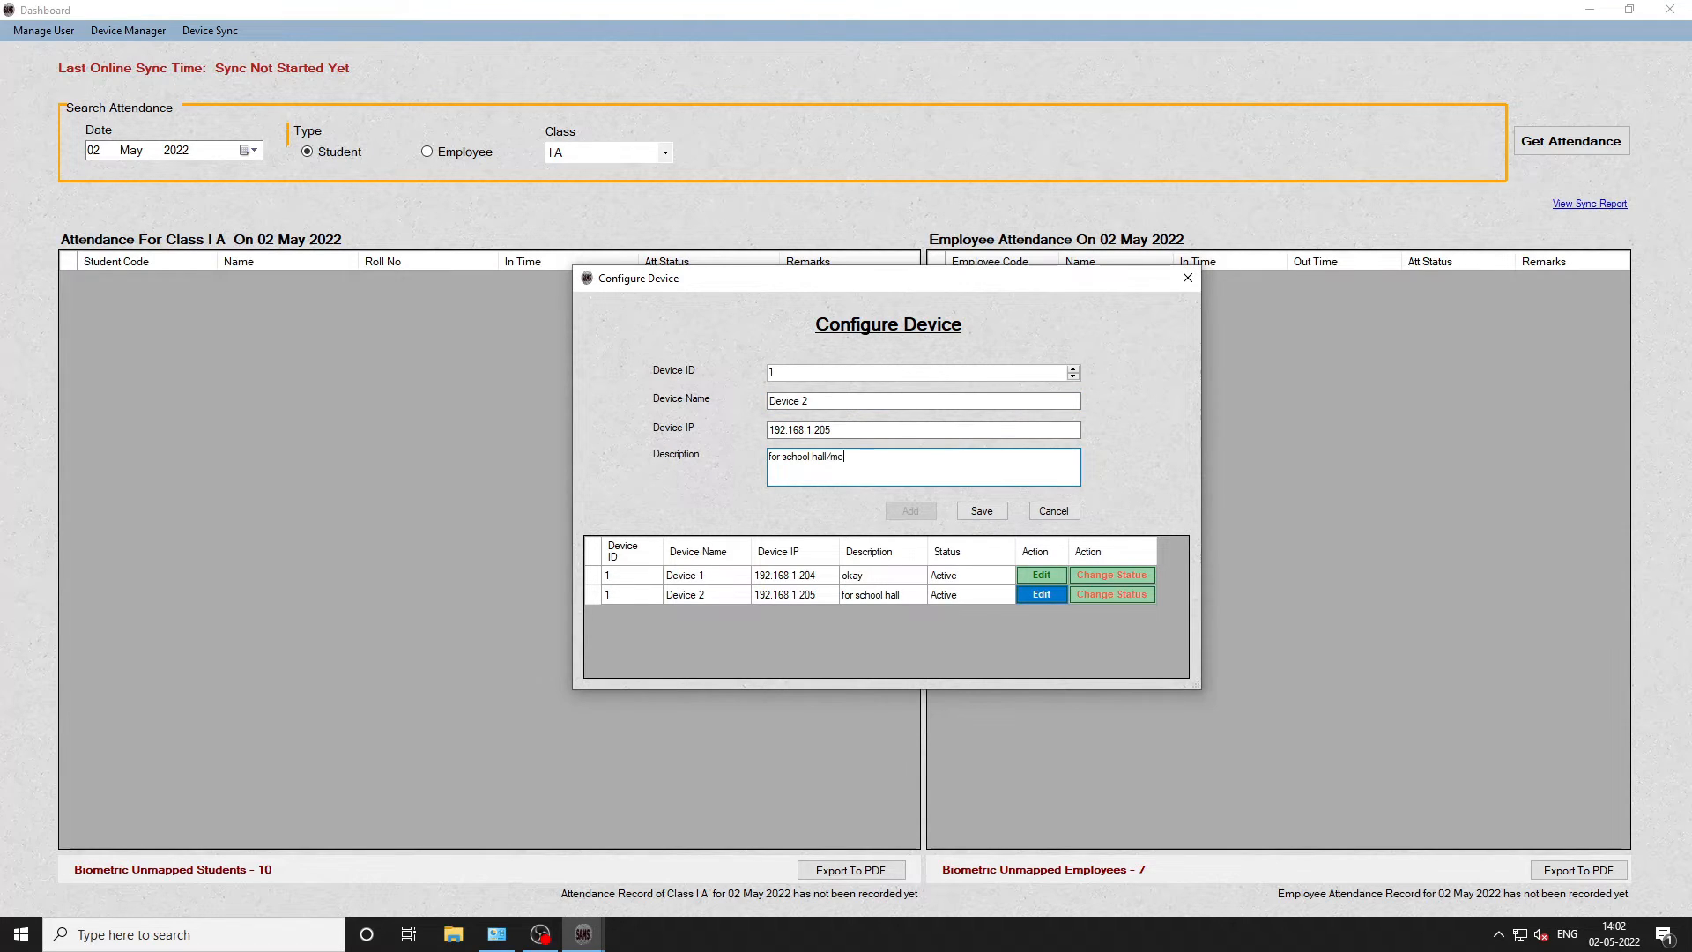
{"action": "type", "text": "ss"}
{"action": "left_click", "coordinate": [976, 510]}
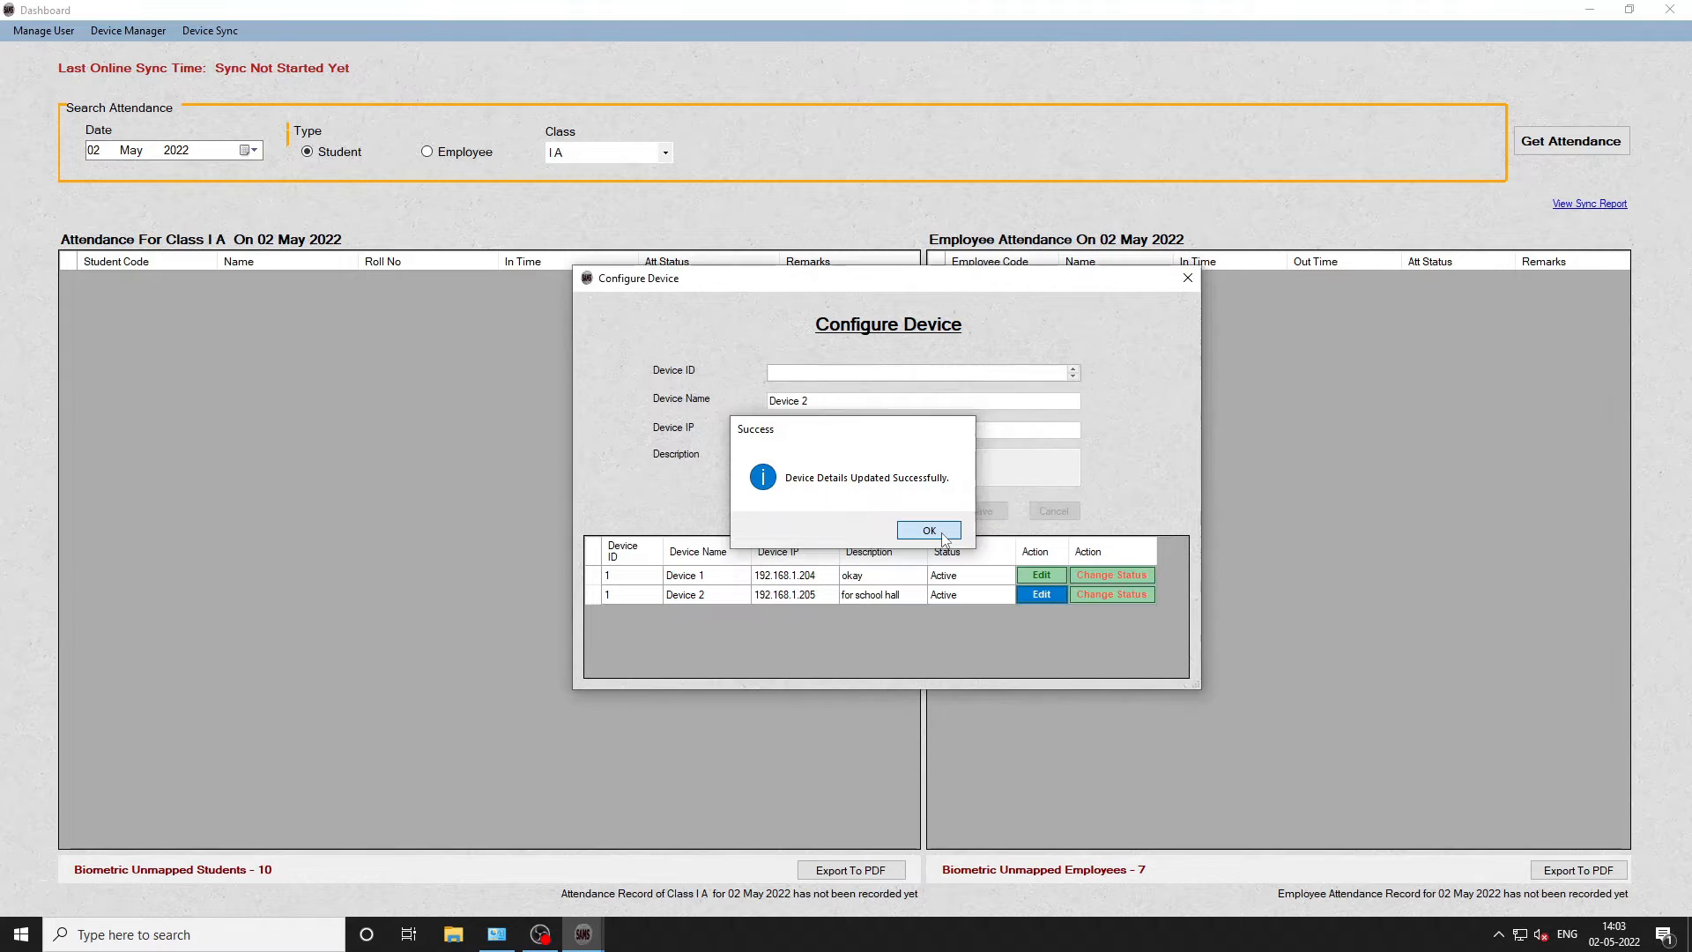
{"action": "left_click", "coordinate": [930, 532]}
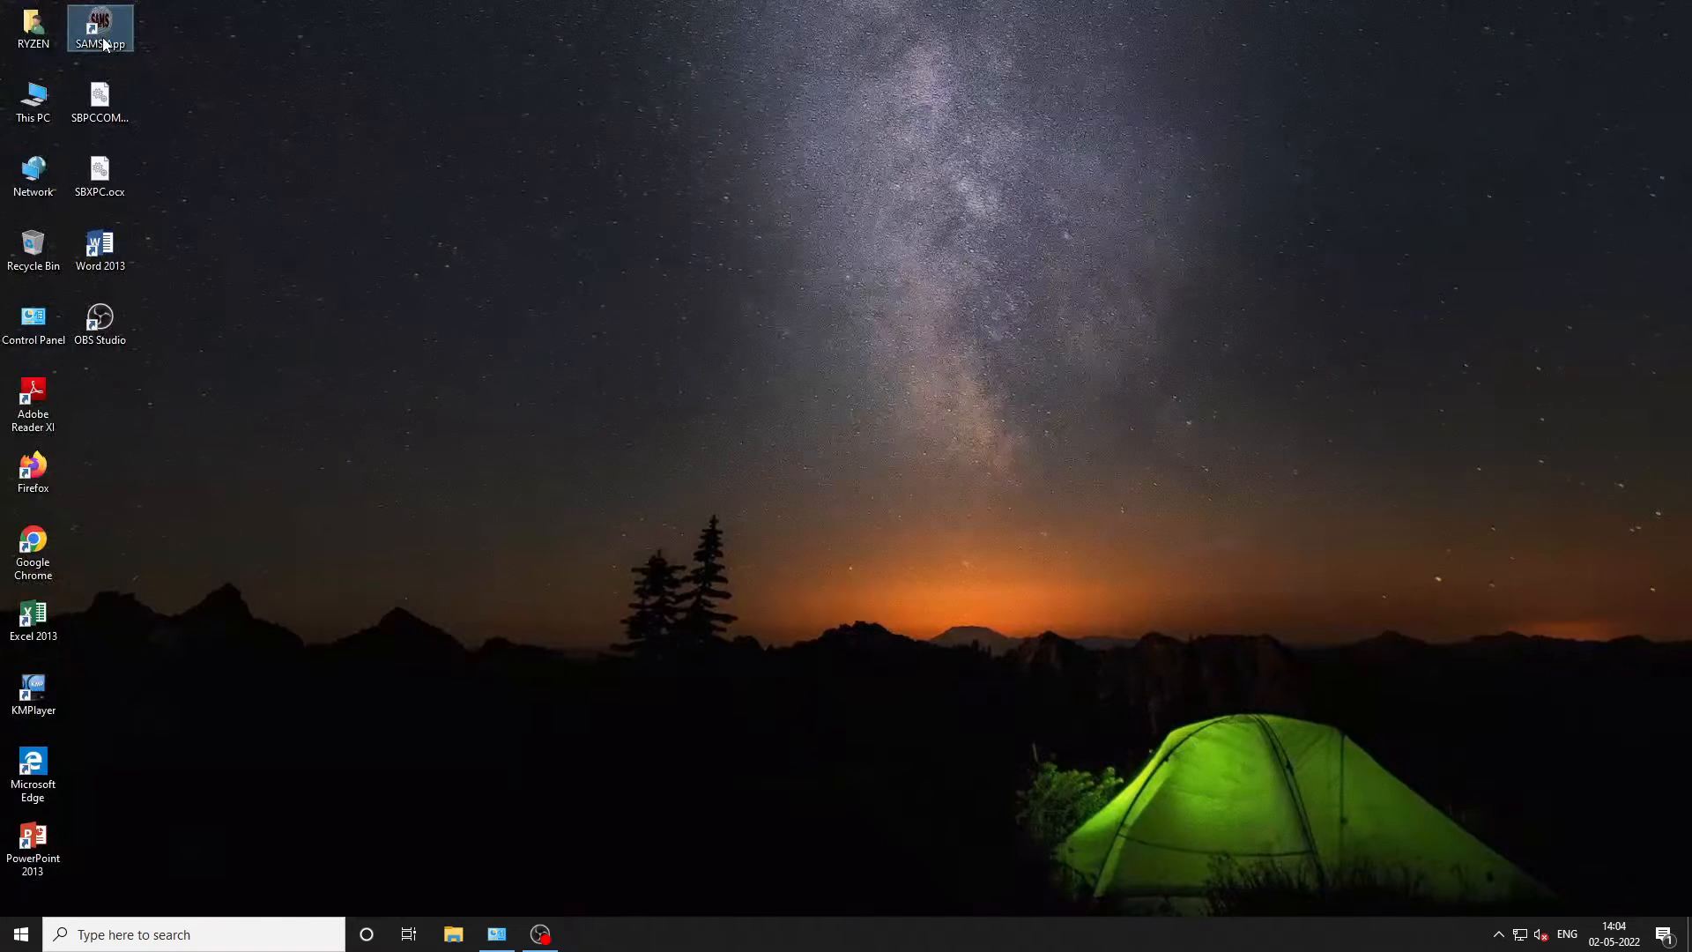
- Relaunch SAMS App, log in with the regular user account, and dismiss the Device 1 connection error
{"action": "double_click", "coordinate": [102, 38]}
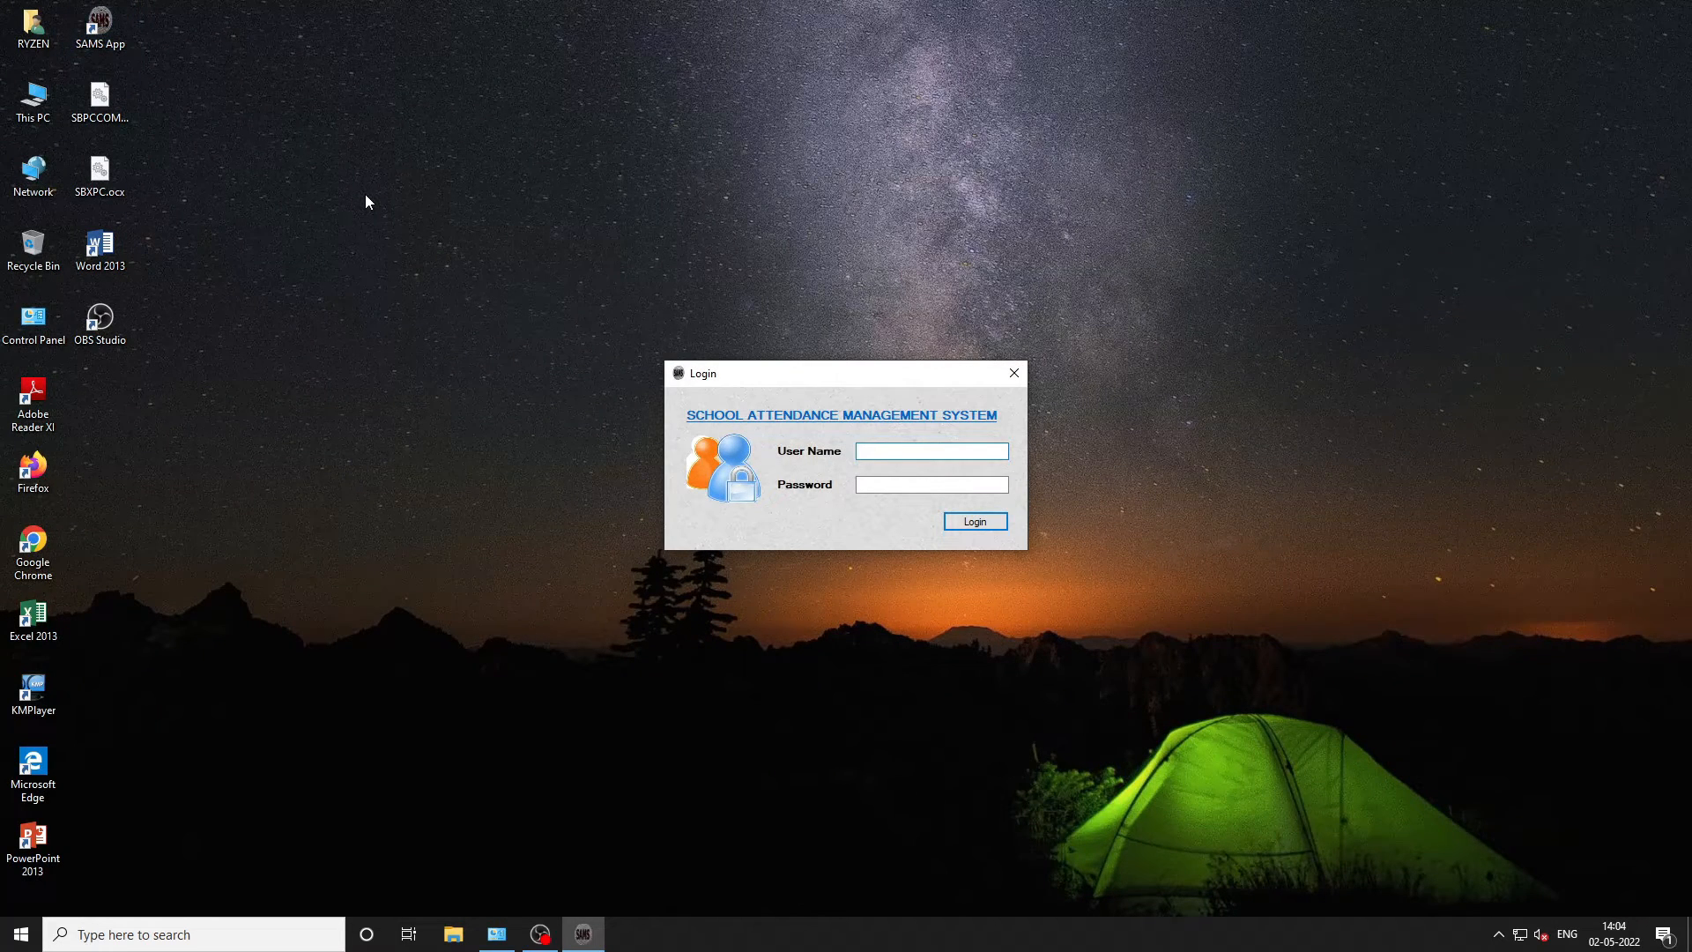
{"action": "type", "text": "user"}
{"action": "key", "text": "Tab"}
{"action": "type", "text": "********"}
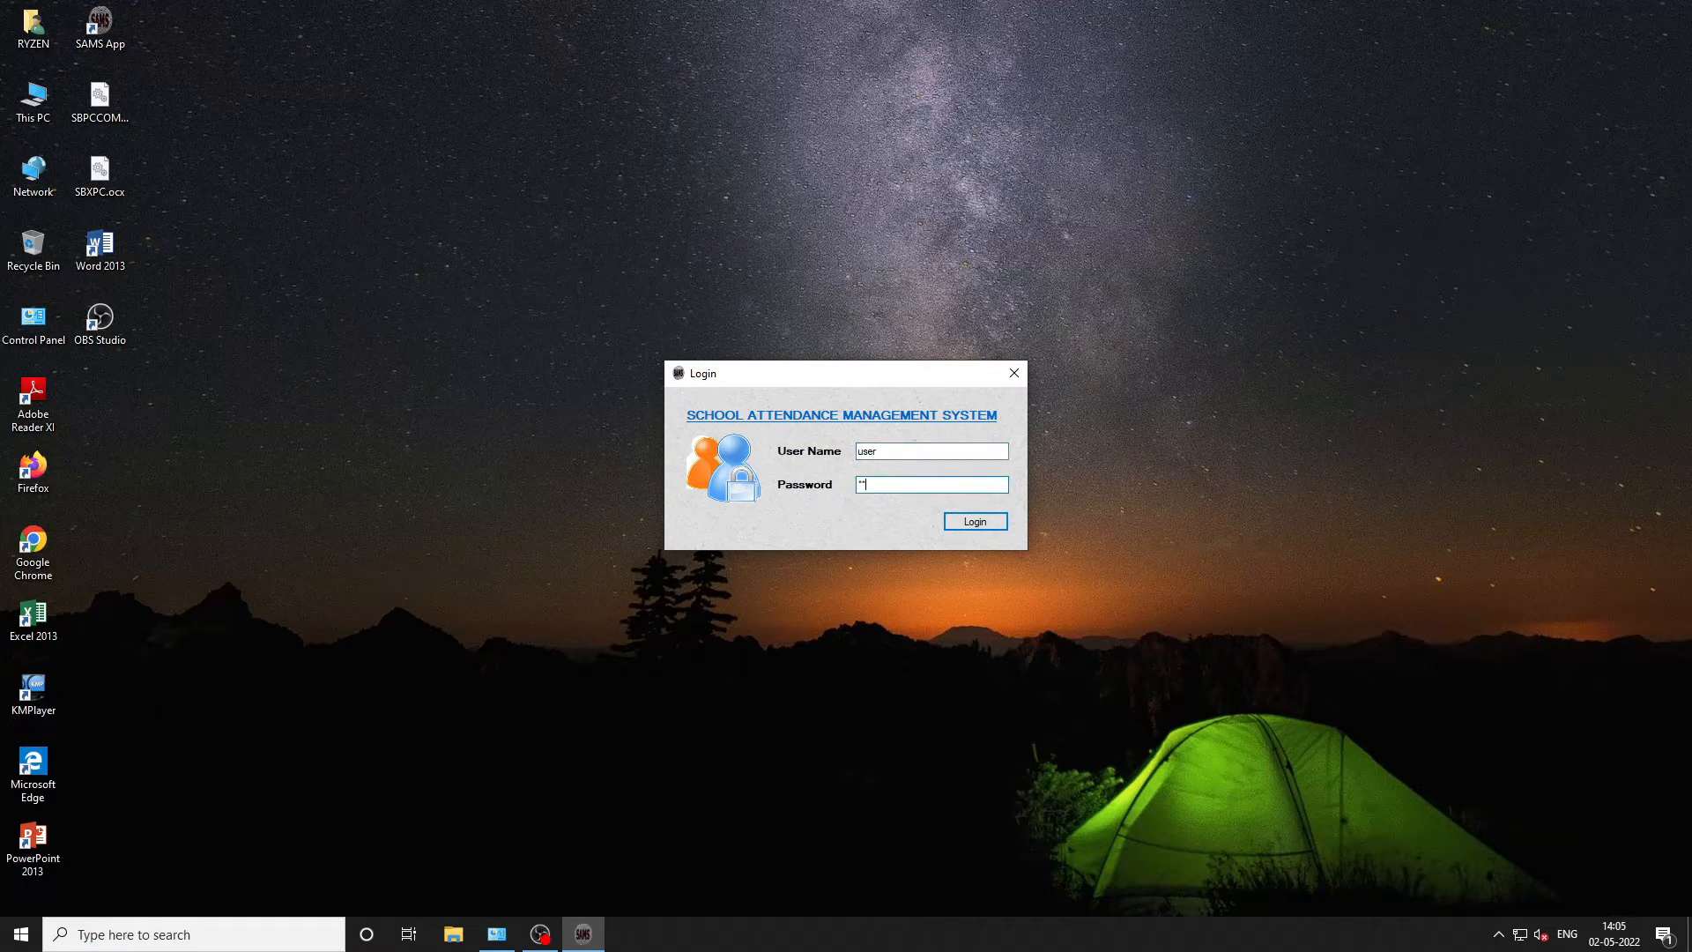
{"action": "key", "text": "Return"}
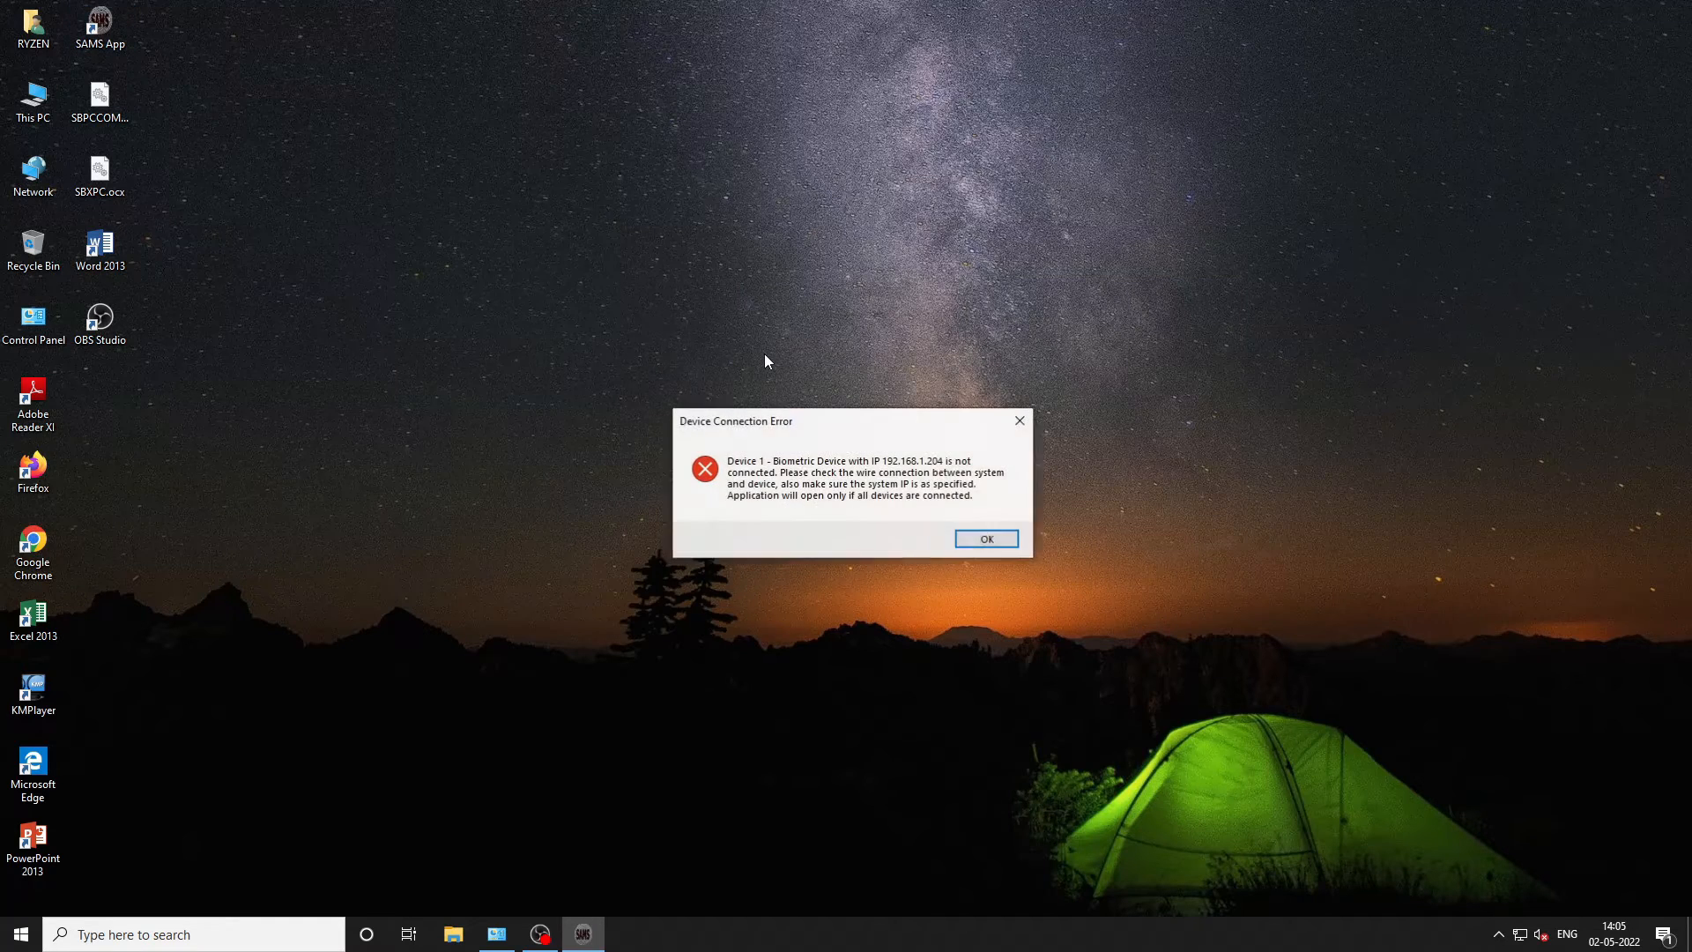
{"action": "left_click", "coordinate": [1008, 543]}
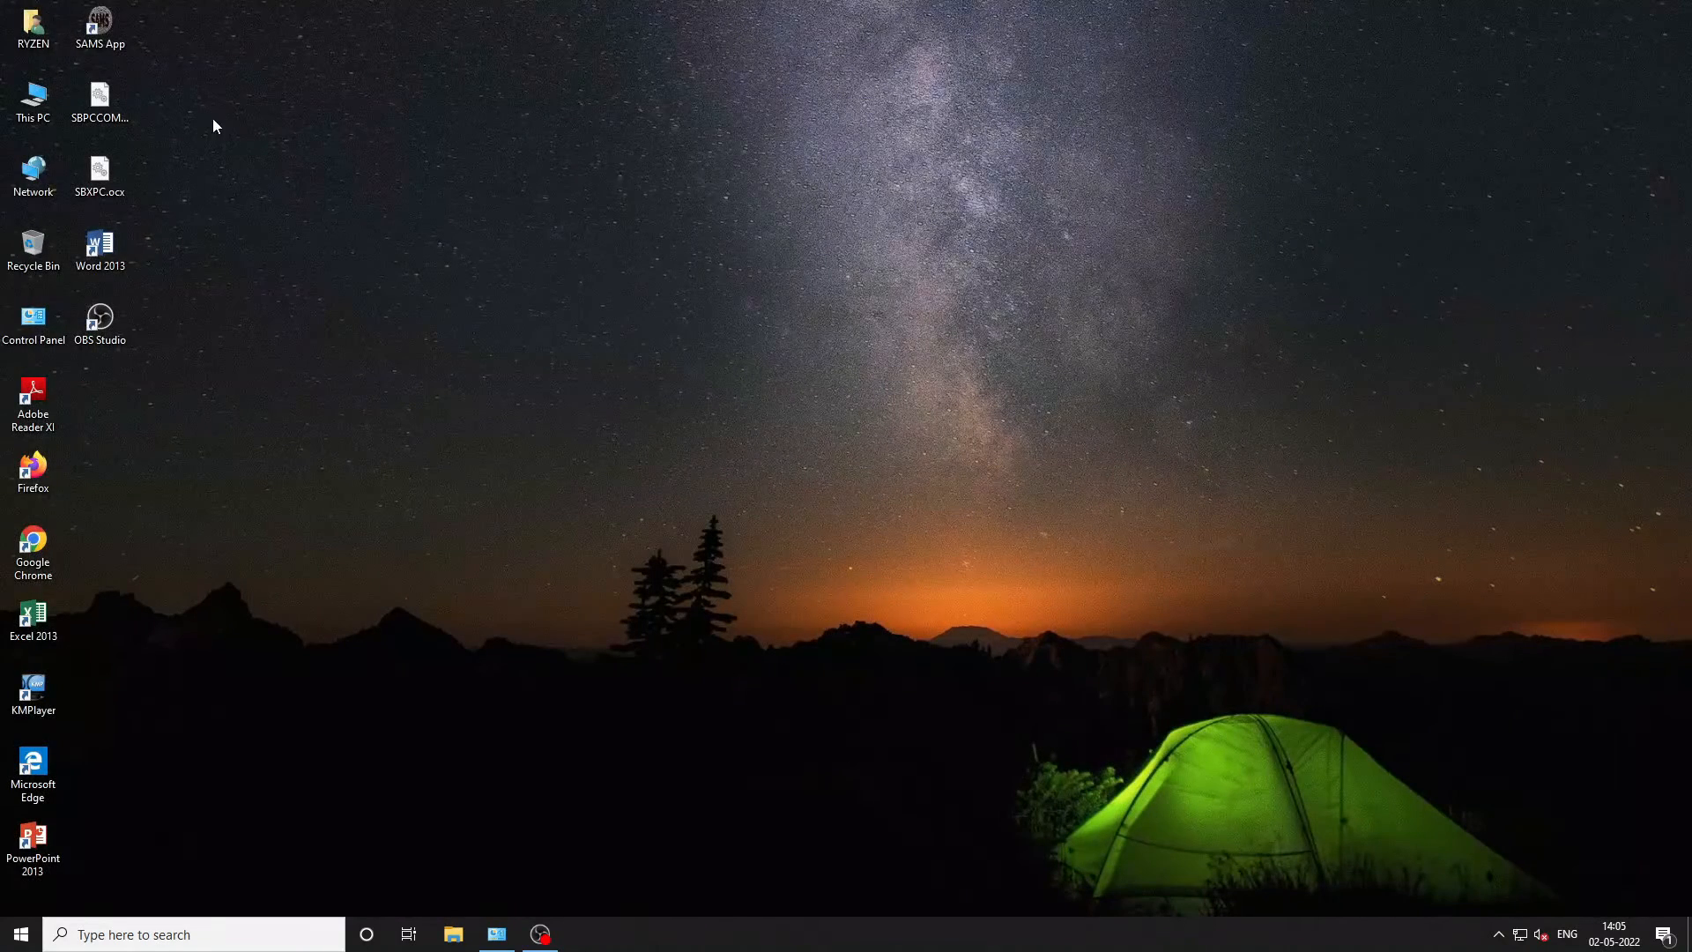
- Relaunch SAMS App as administrator and sign in with the admin account
{"action": "right_click", "coordinate": [92, 24]}
{"action": "left_click", "coordinate": [132, 95]}
{"action": "type", "text": "adm"}
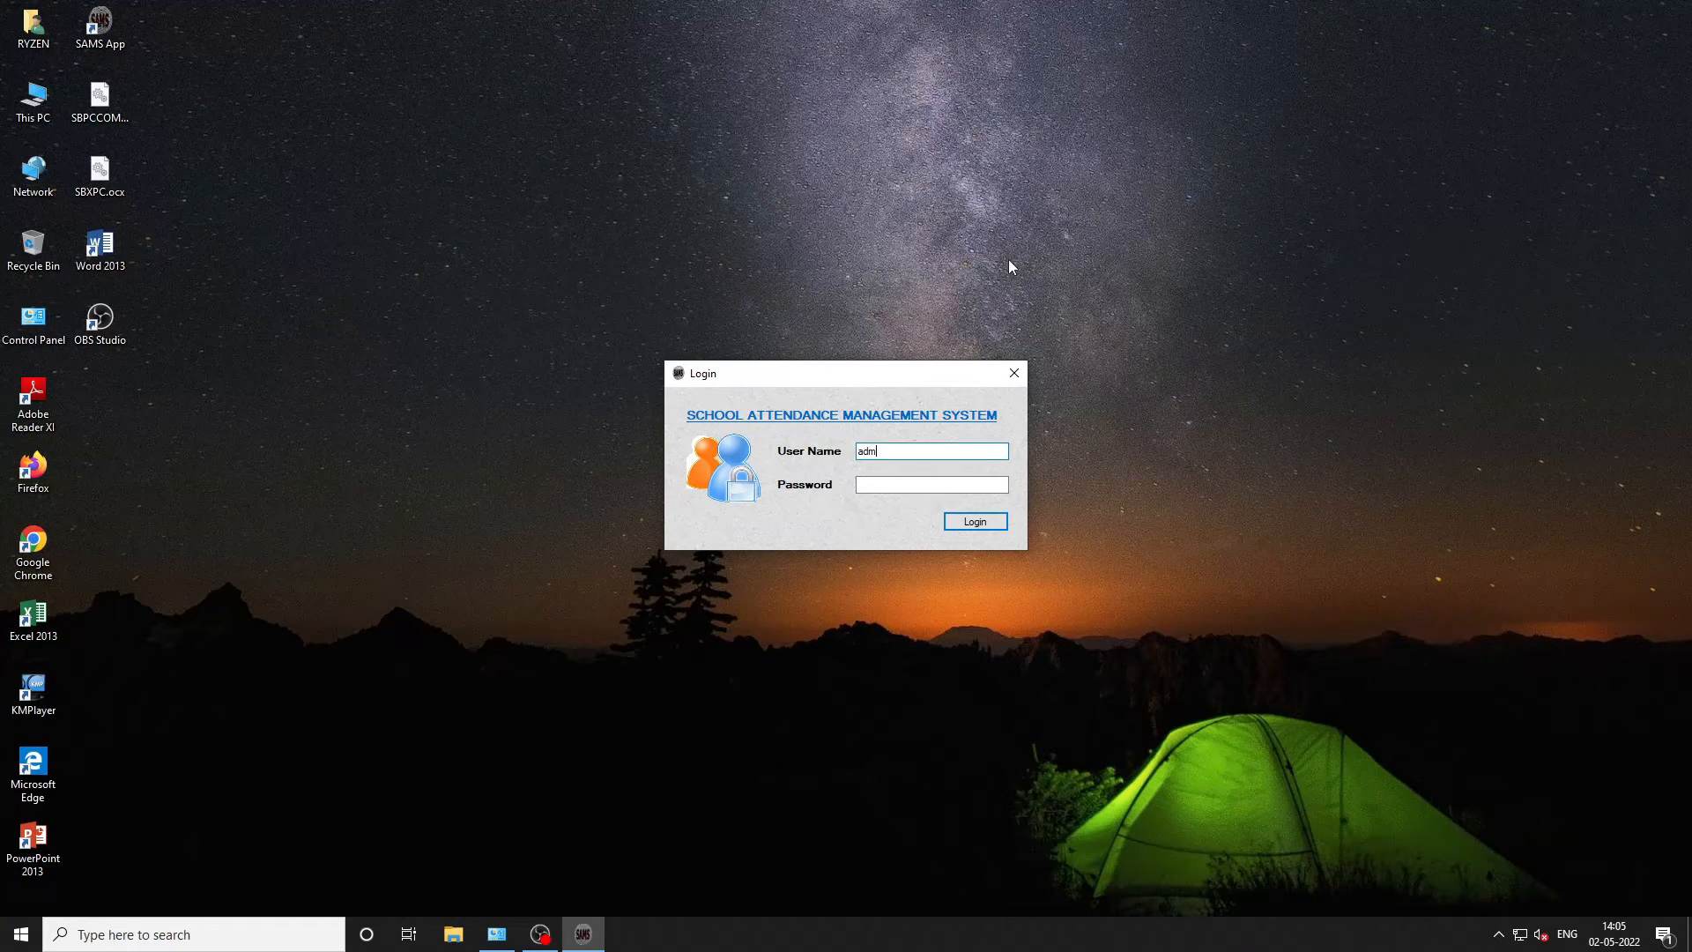
{"action": "type", "text": "in"}
{"action": "left_click", "coordinate": [881, 478]}
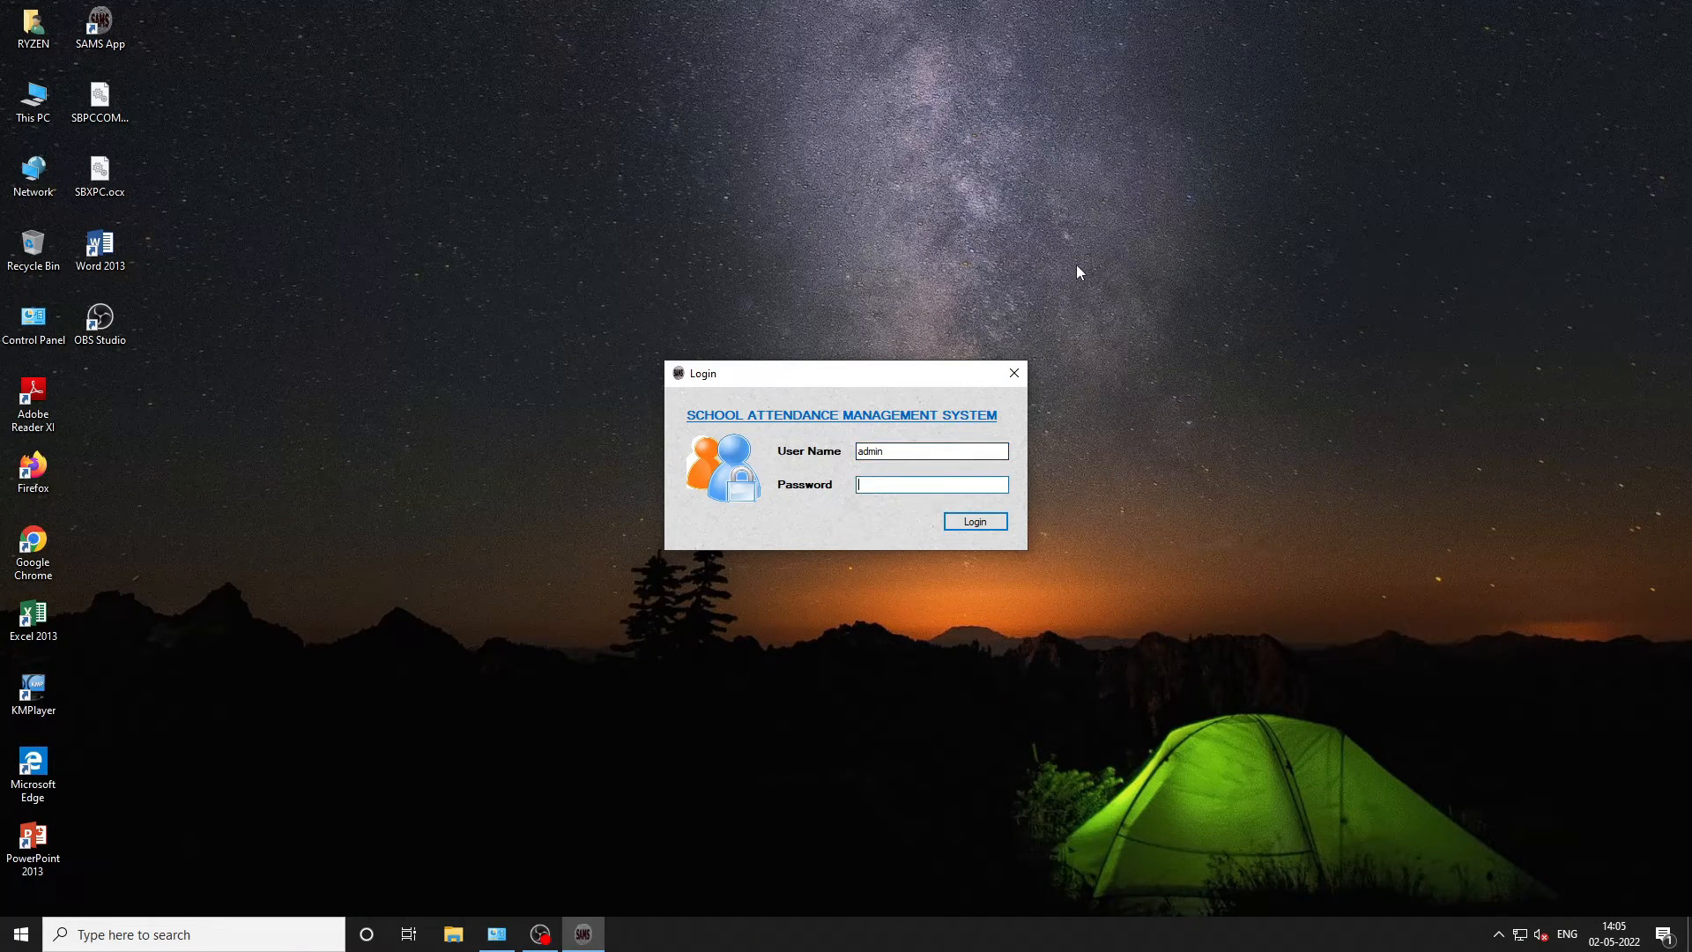
{"action": "type", "text": "admin"}
{"action": "left_click", "coordinate": [975, 520]}
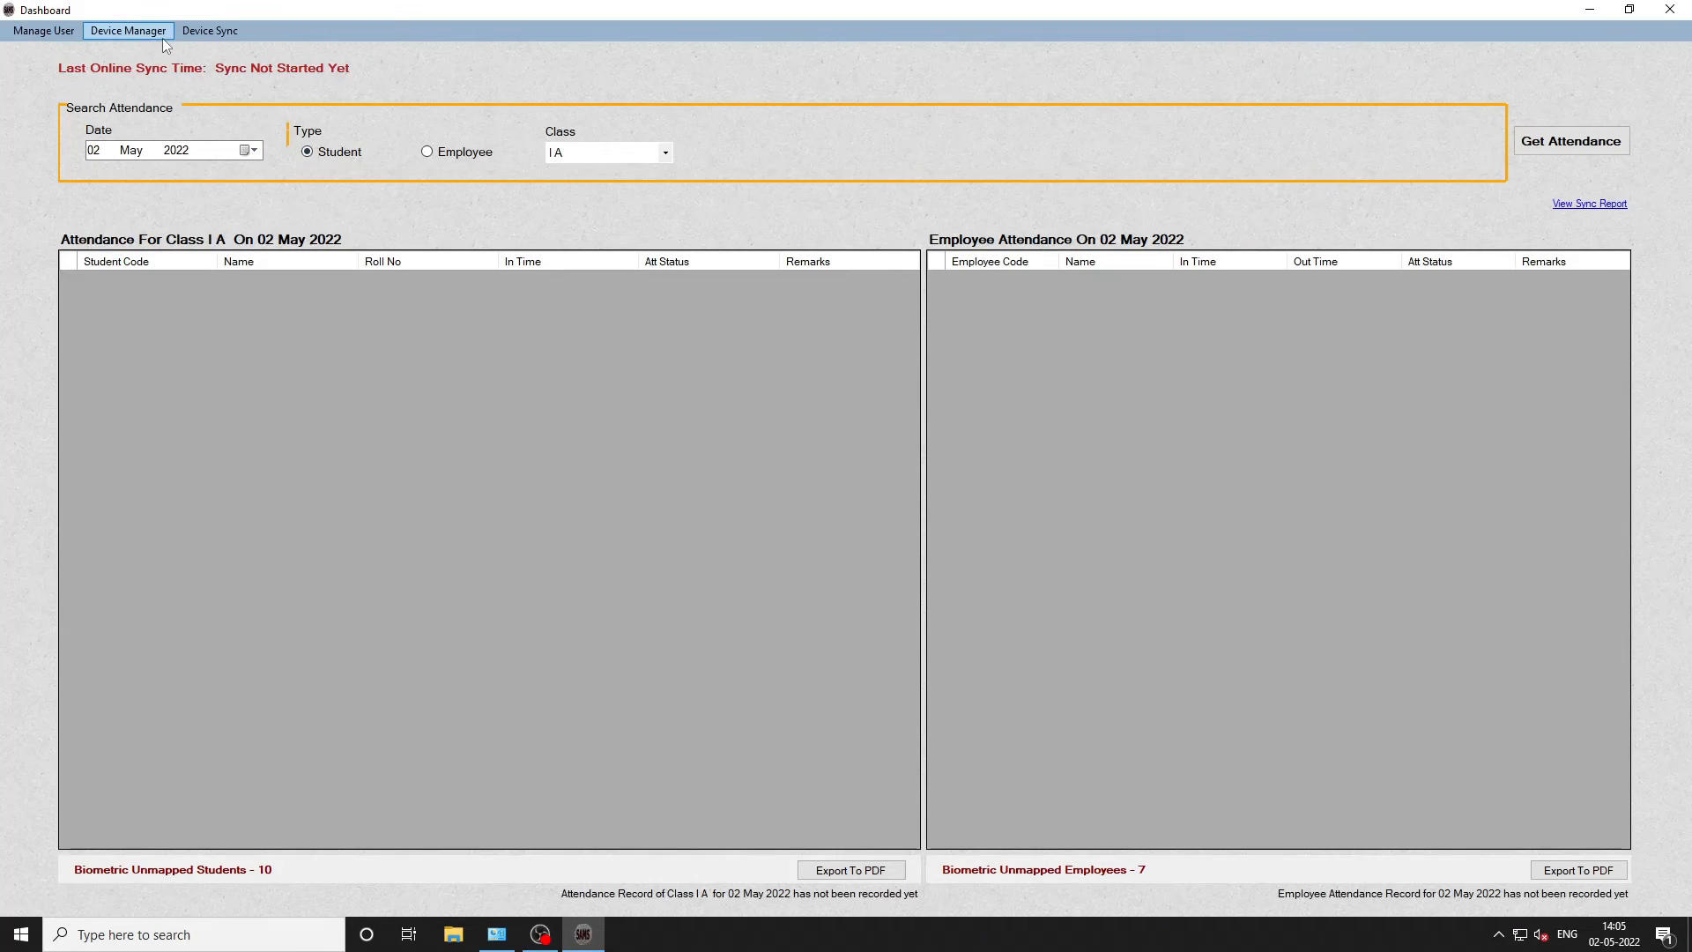
- Reopen Device Configuration and request a status change for Device 2
{"action": "left_click", "coordinate": [128, 30]}
{"action": "left_click", "coordinate": [145, 46]}
{"action": "left_click_drag", "start_coordinate": [589, 116], "coordinate": [1054, 299]}
{"action": "left_click", "coordinate": [1122, 608]}
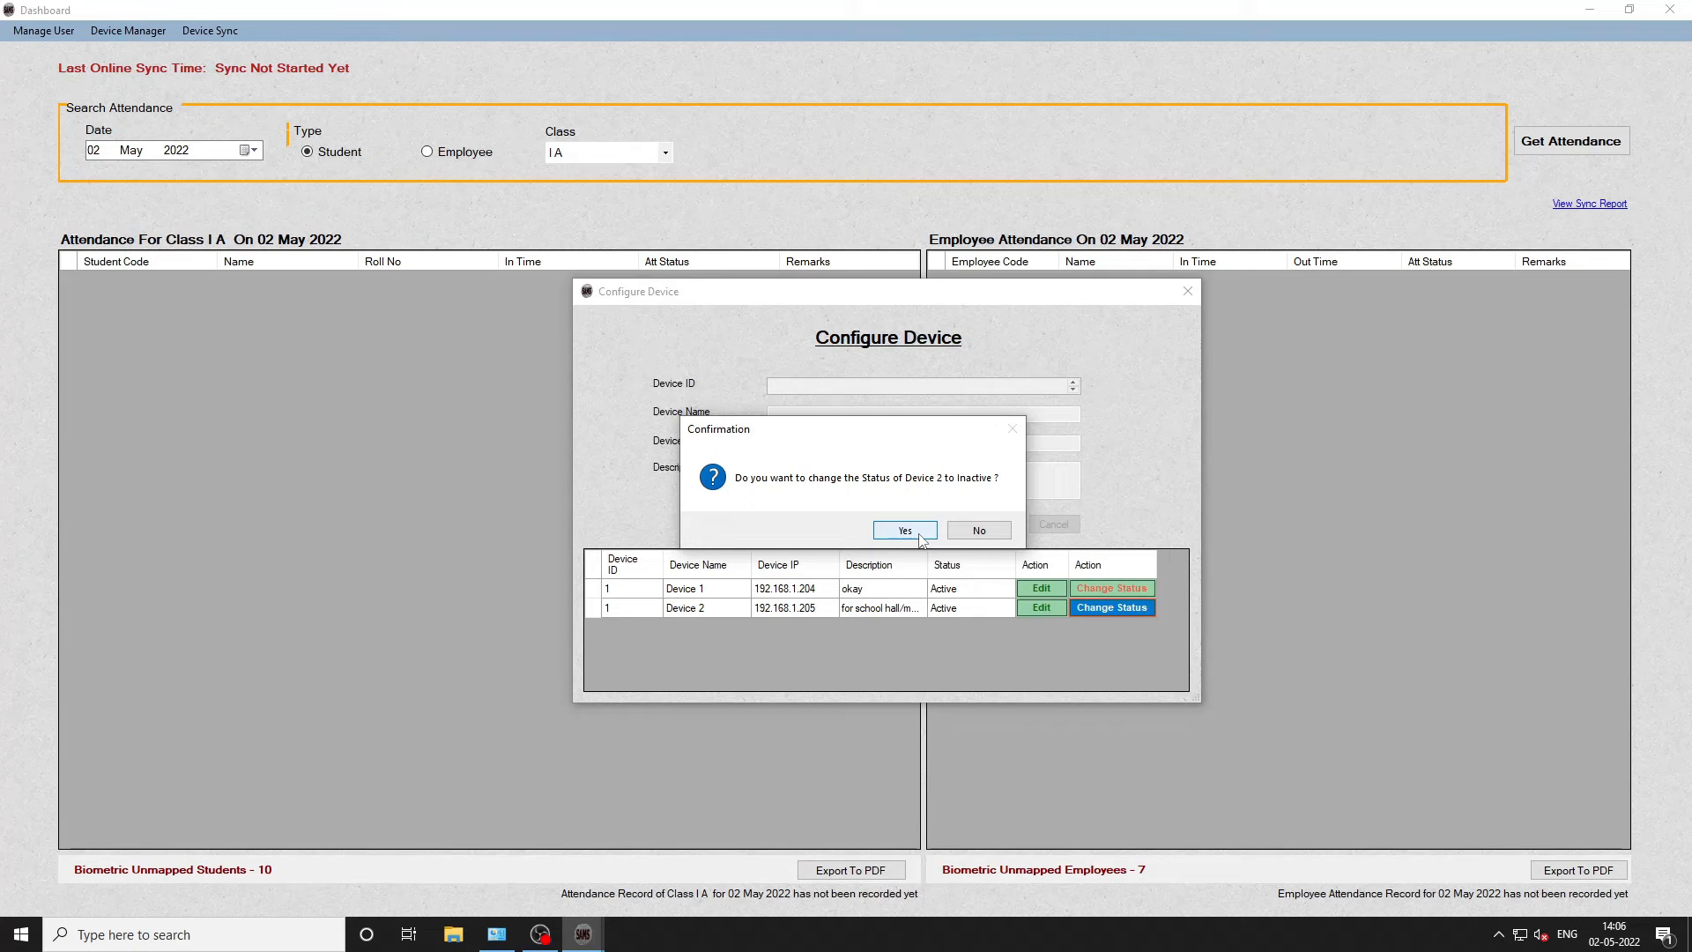
- Confirm setting Device 2 to Inactive, then clear the desktop selection after closing the app
{"action": "left_click", "coordinate": [919, 533]}
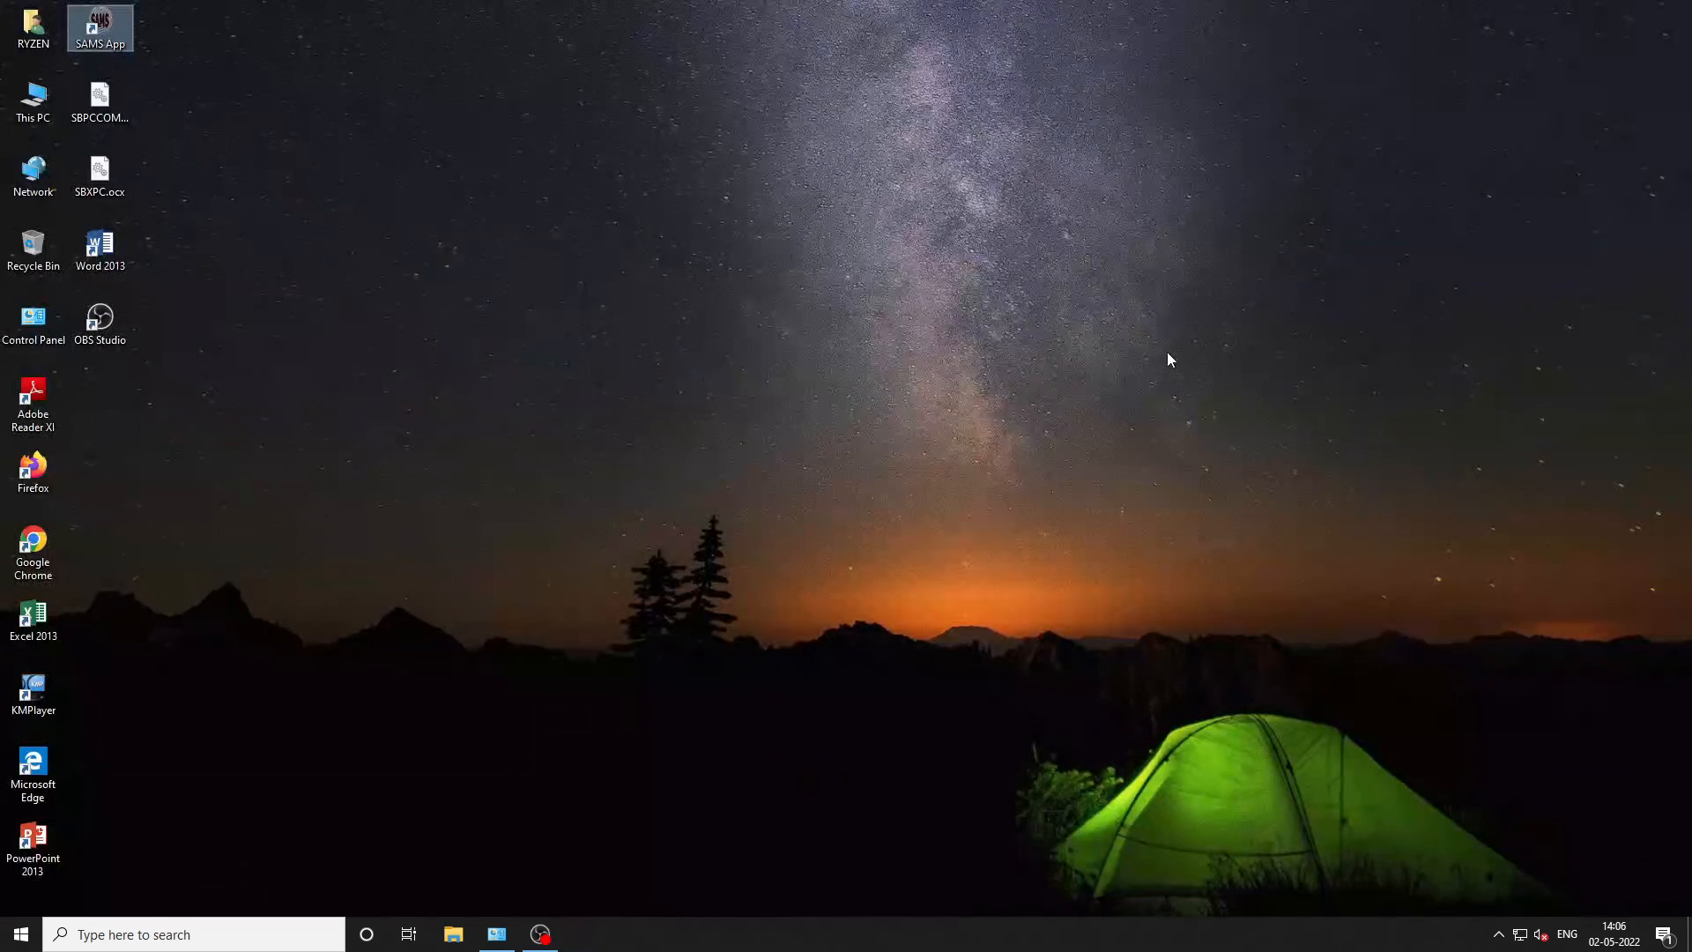
{"action": "left_click", "coordinate": [1167, 353]}
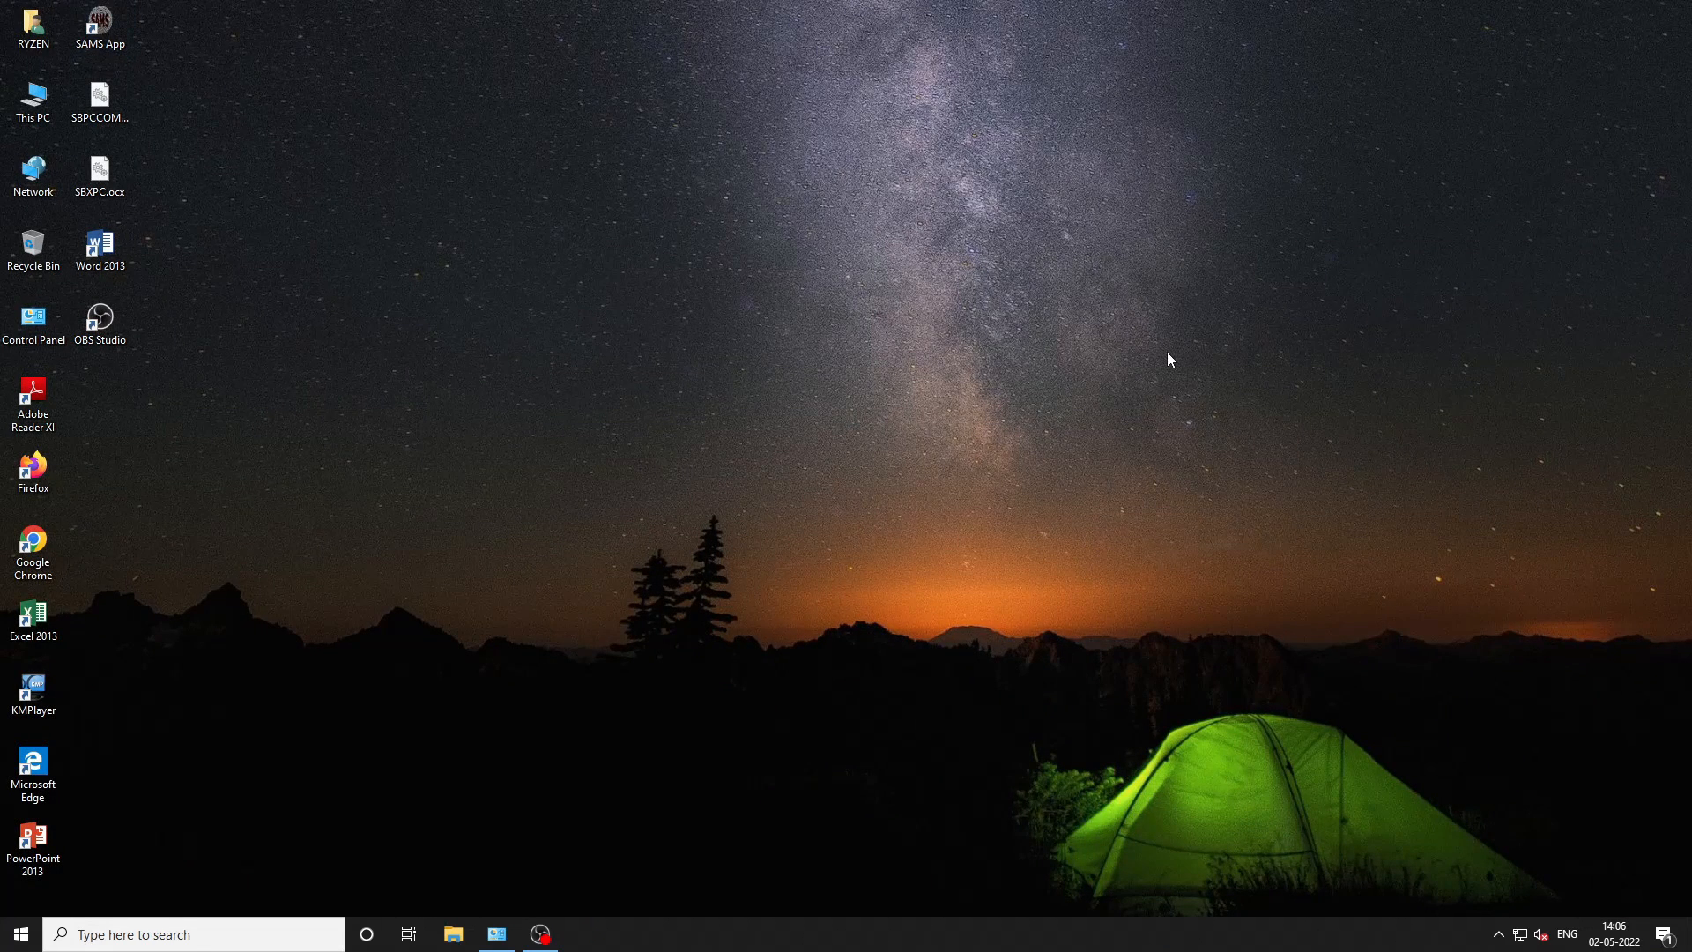